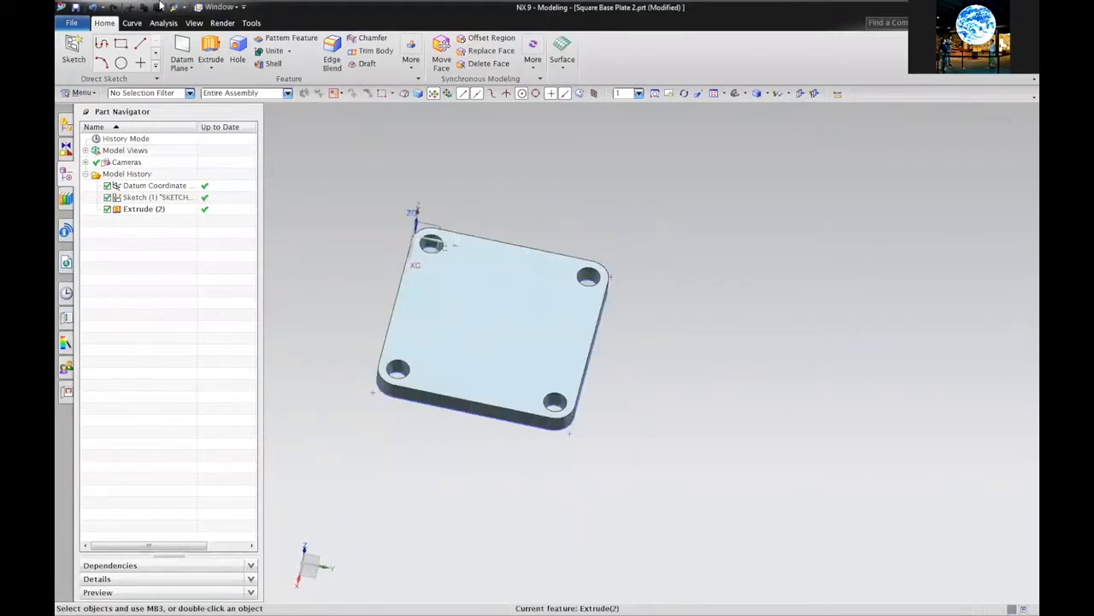
Open the File menu over the finished Square Base Plate 2 part
{"action": "left_click", "coordinate": [73, 23]}
Create a new Model part named 'Square Base Plate 3' in the 5. Own Your Own folder
{"action": "left_click", "coordinate": [83, 40]}
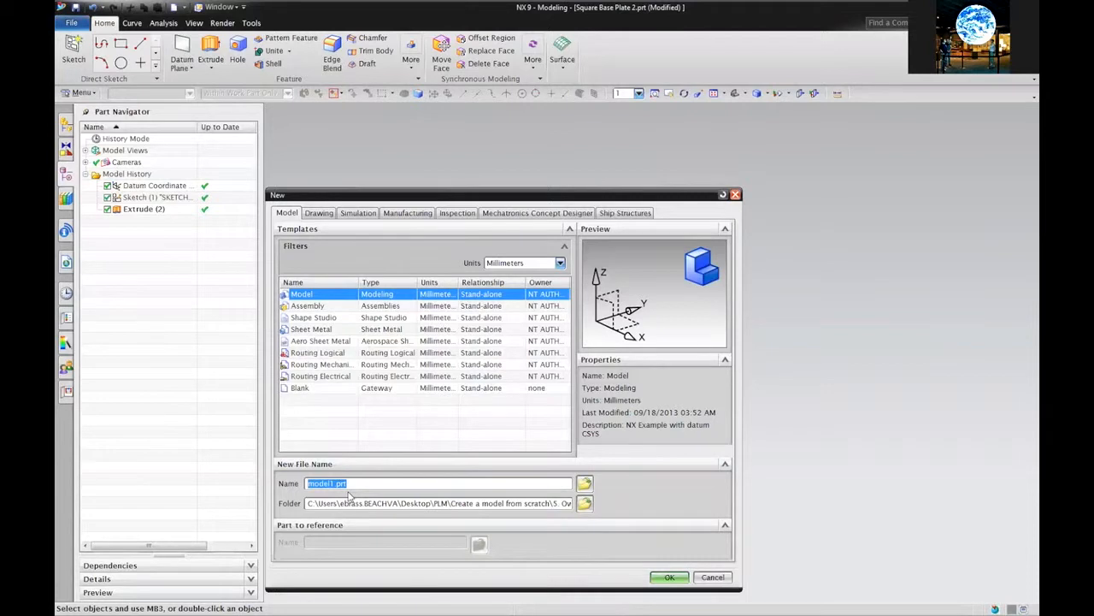
{"action": "type", "text": "Square Base Plate 3"}
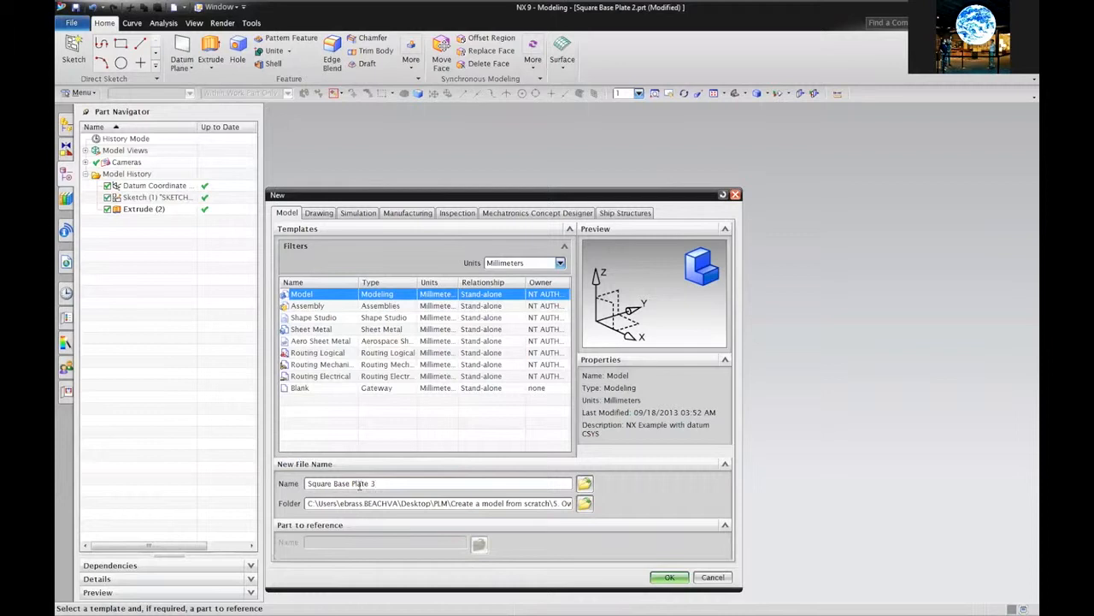
{"action": "left_click", "coordinate": [586, 484]}
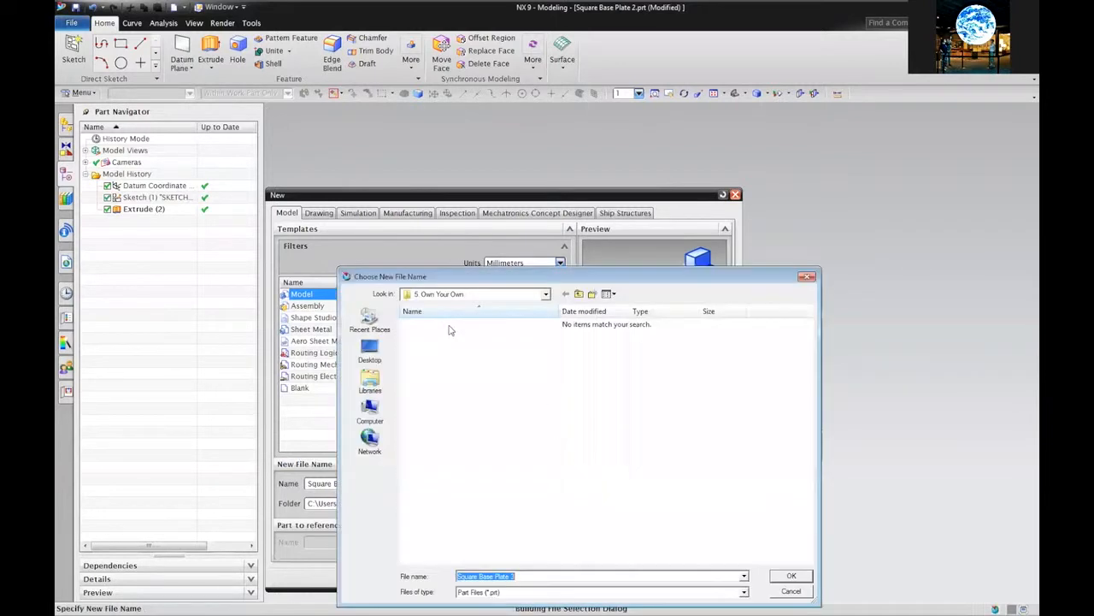
{"action": "left_click", "coordinate": [370, 351]}
{"action": "double_click", "coordinate": [552, 352]}
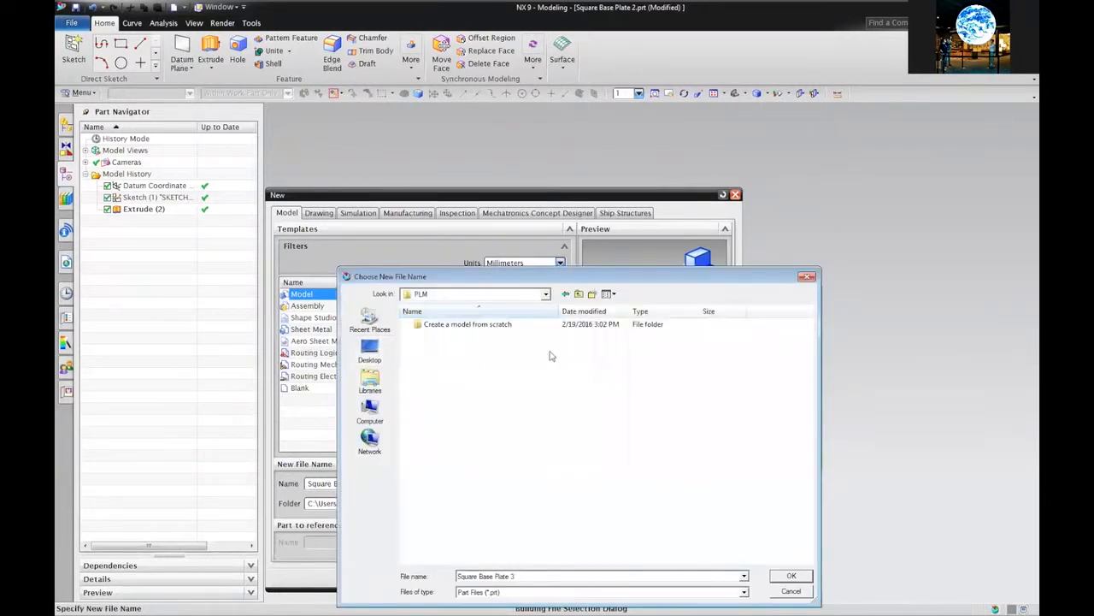
{"action": "double_click", "coordinate": [466, 326]}
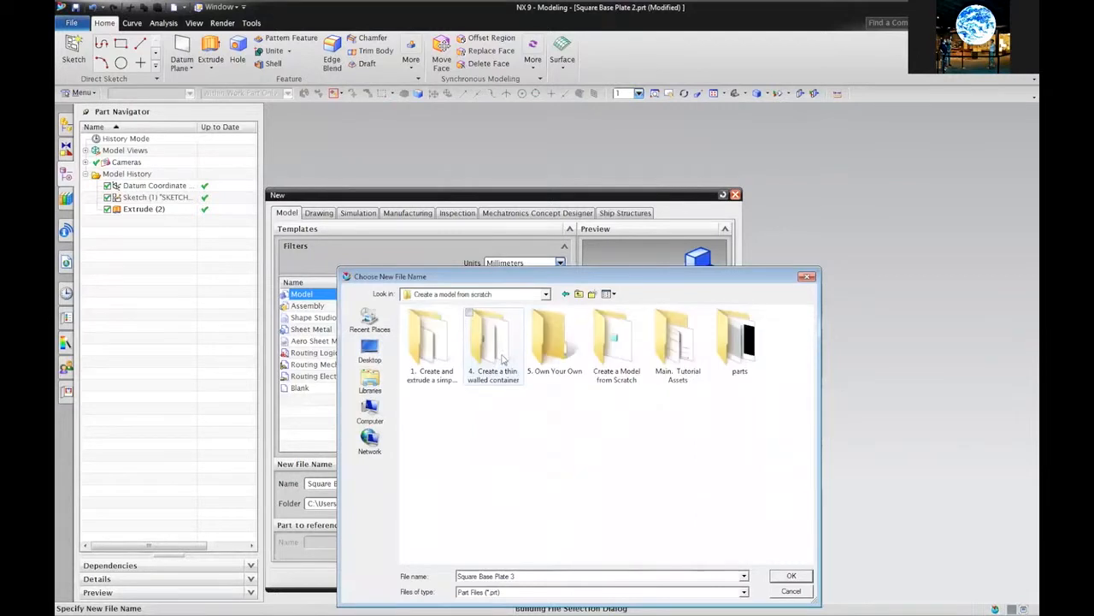
{"action": "double_click", "coordinate": [552, 352]}
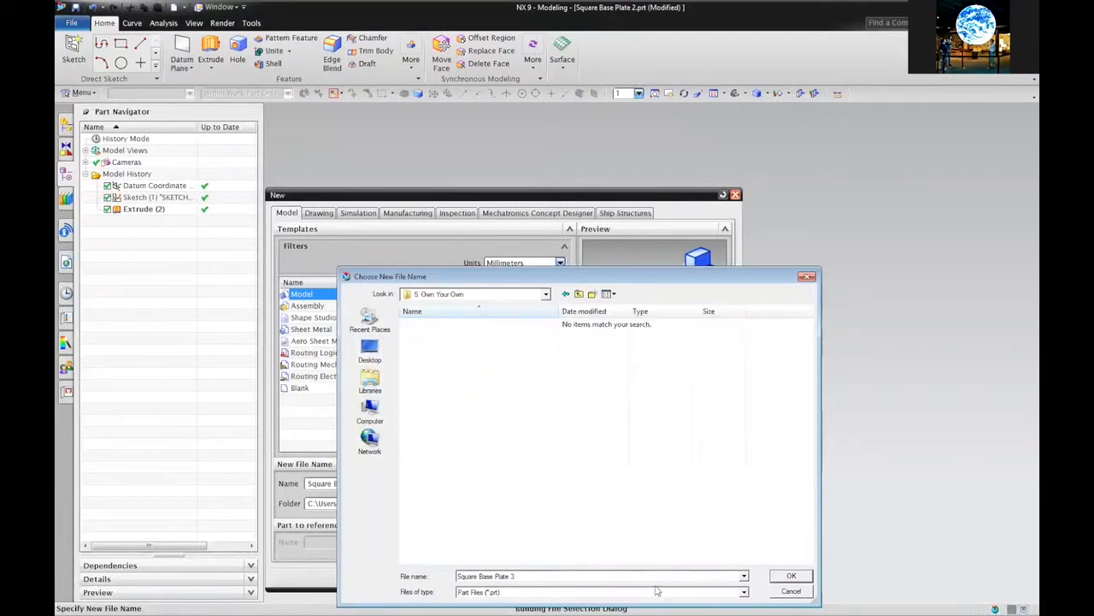
{"action": "left_click", "coordinate": [790, 577]}
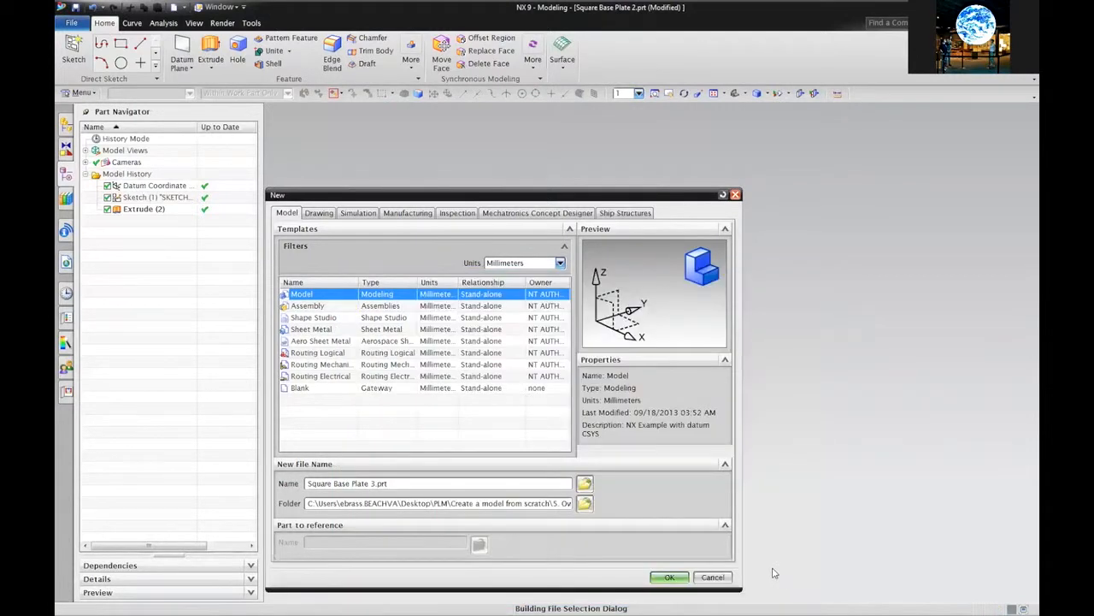
{"action": "left_click", "coordinate": [670, 578]}
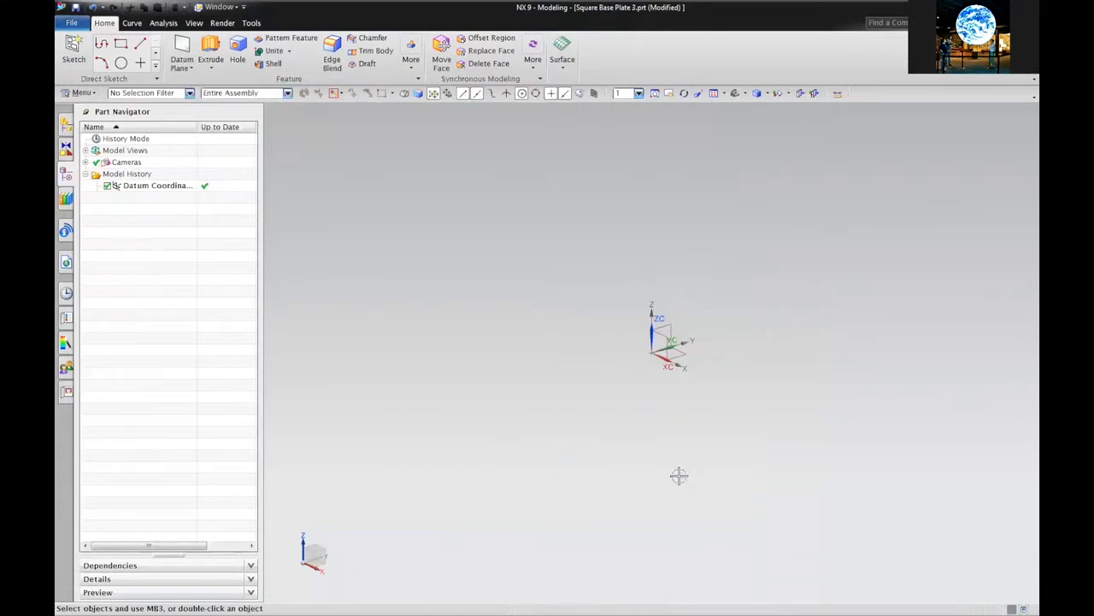
Orient the view to Top, looking down onto the XC–YC plane
{"action": "right_click", "coordinate": [448, 289]}
{"action": "left_click", "coordinate": [395, 288]}
{"action": "right_click", "coordinate": [425, 284]}
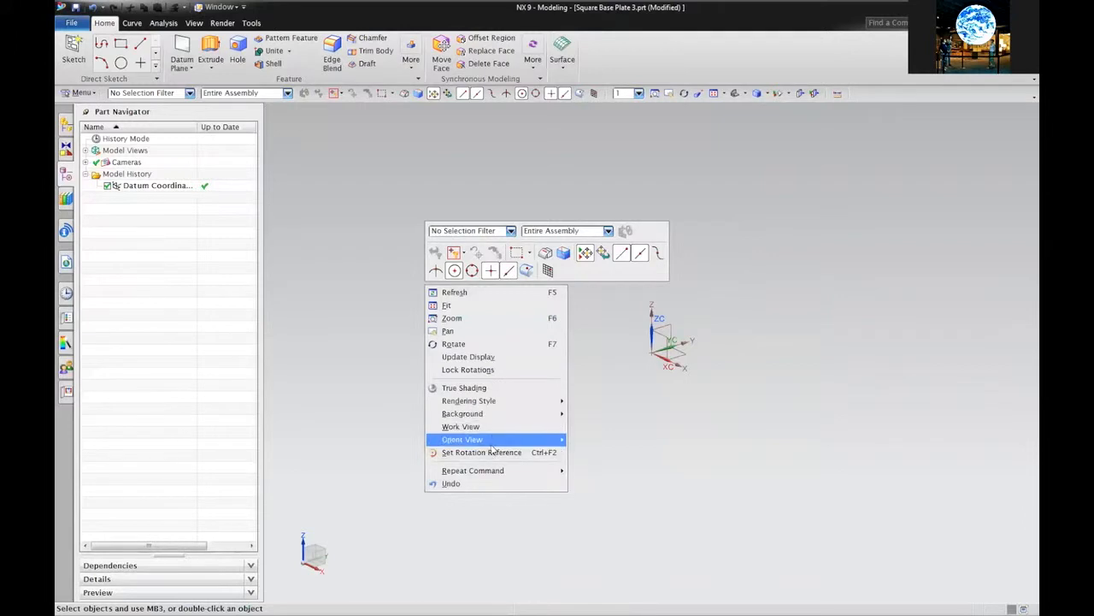
{"action": "mouse_move", "coordinate": [493, 445]}
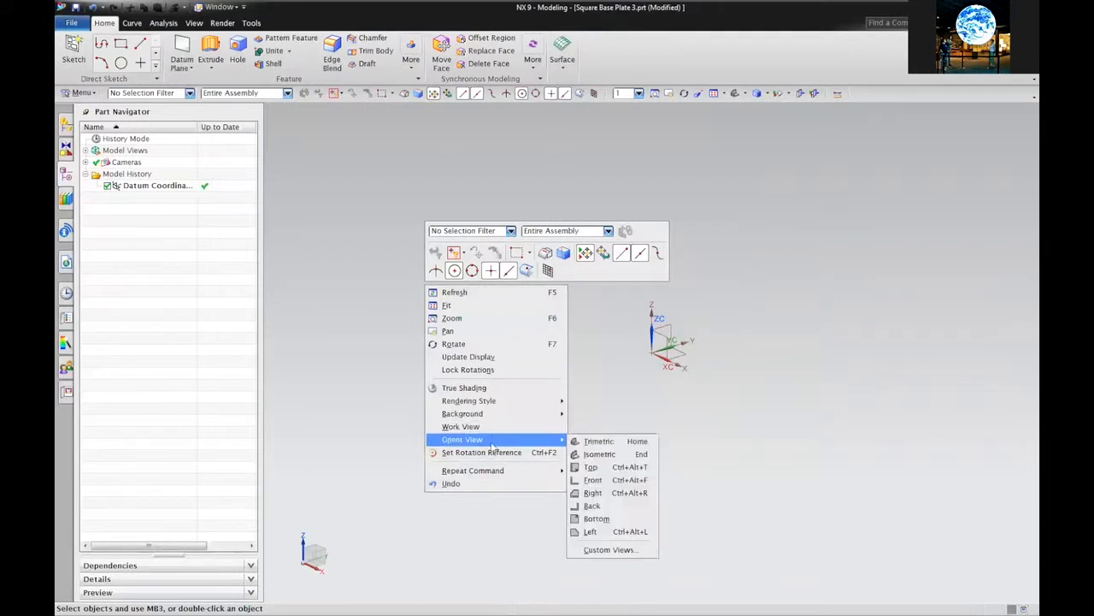
{"action": "left_click", "coordinate": [627, 469]}
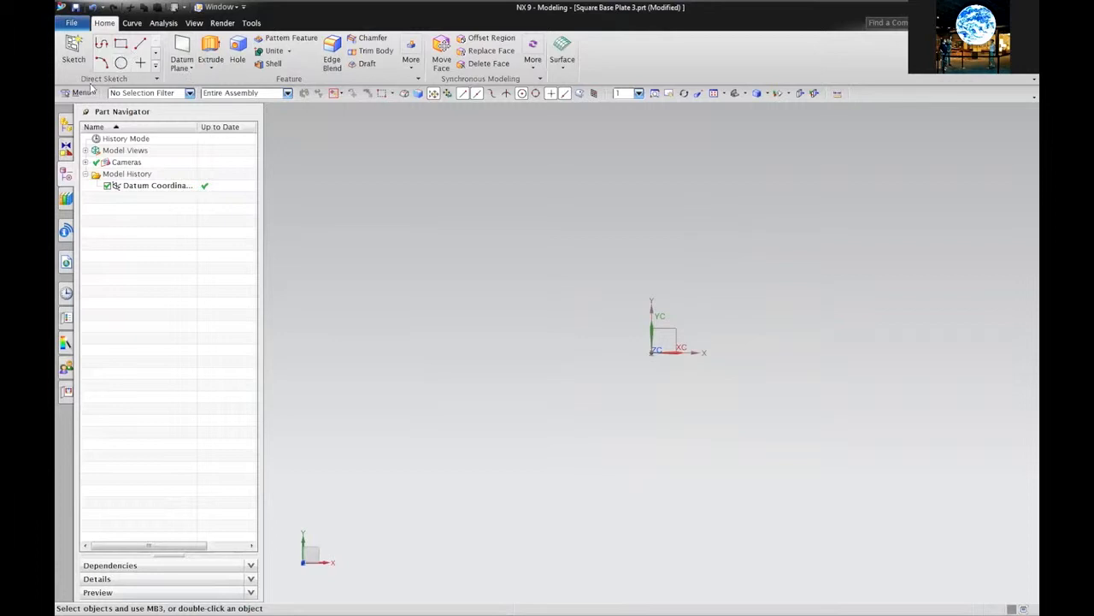
Sketch an 84 × 86 rectangle on the XC–YC plane
{"action": "left_click", "coordinate": [122, 45]}
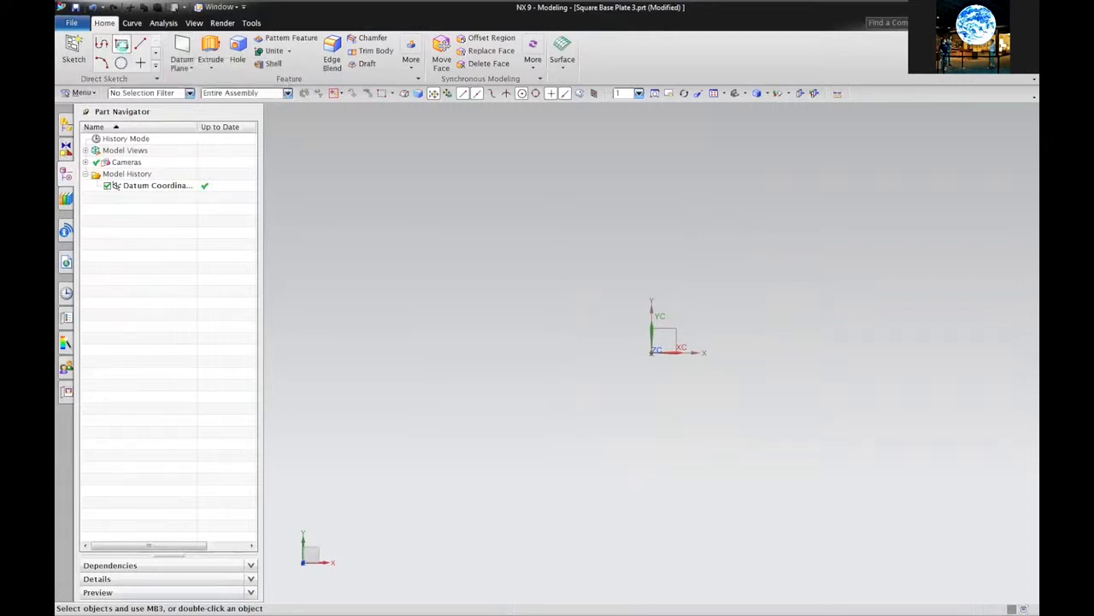
{"action": "left_click", "coordinate": [607, 413]}
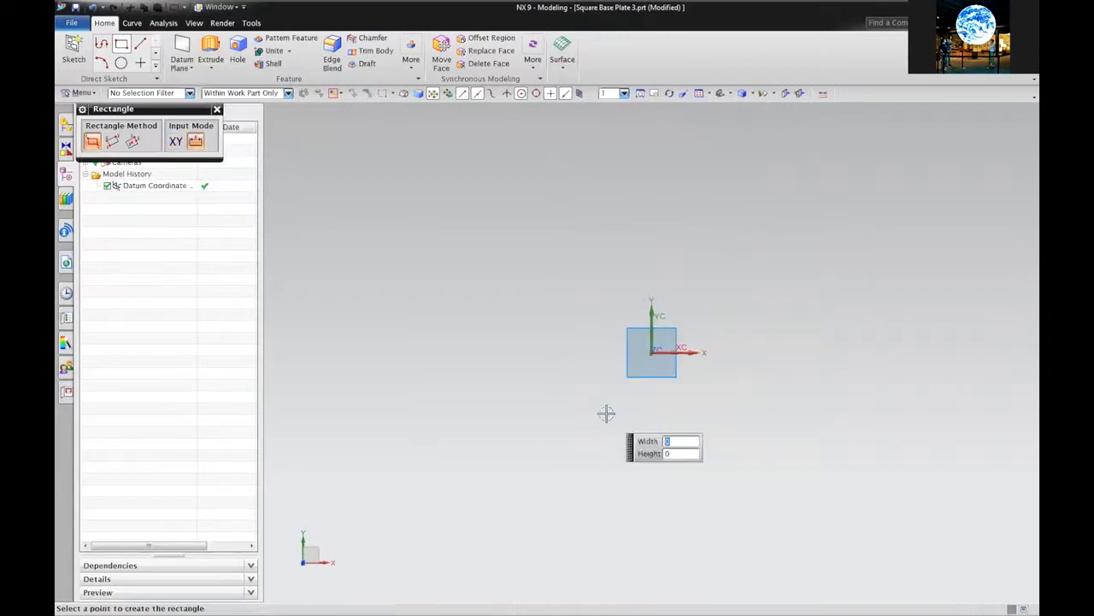
{"action": "left_click", "coordinate": [787, 226]}
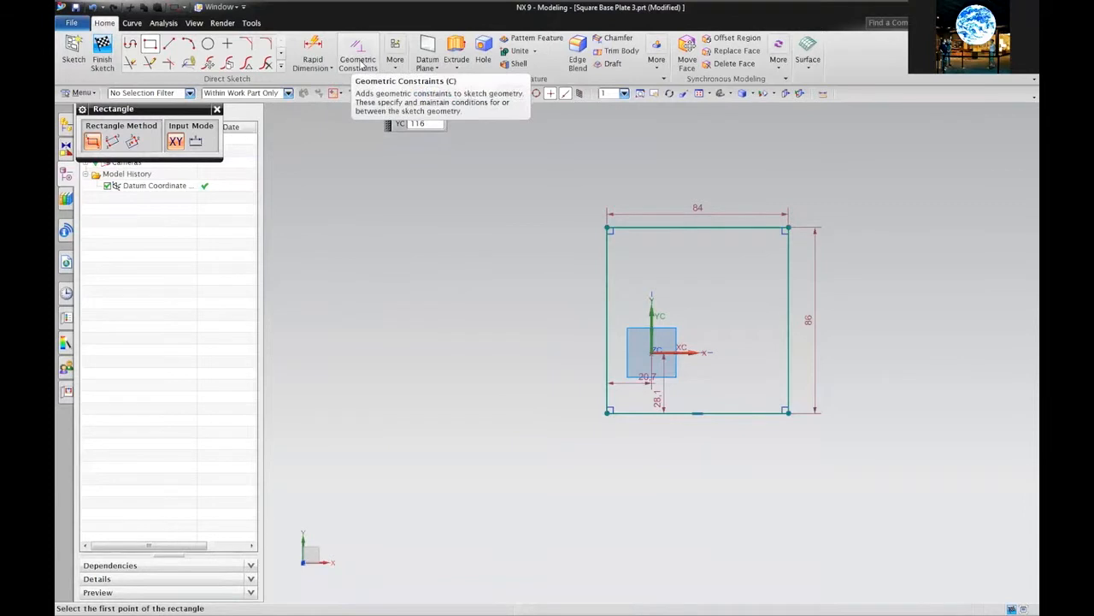
{"action": "left_click", "coordinate": [359, 61]}
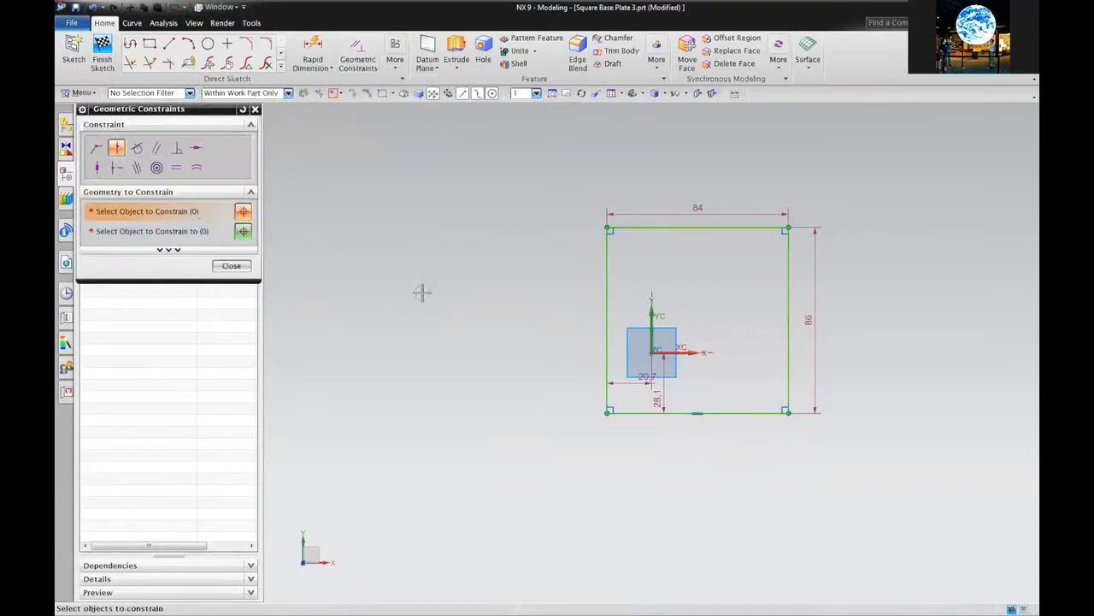
Constrain the rectangle's left edge onto the YC axis and its bottom edge through the origin
{"action": "left_click", "coordinate": [606, 343]}
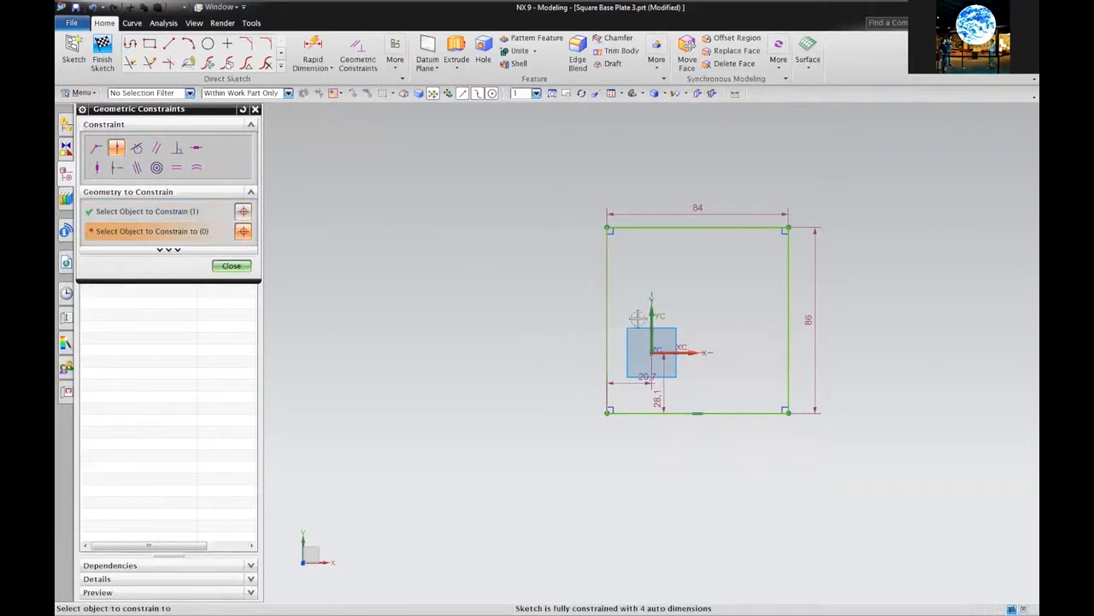
{"action": "left_click", "coordinate": [243, 212]}
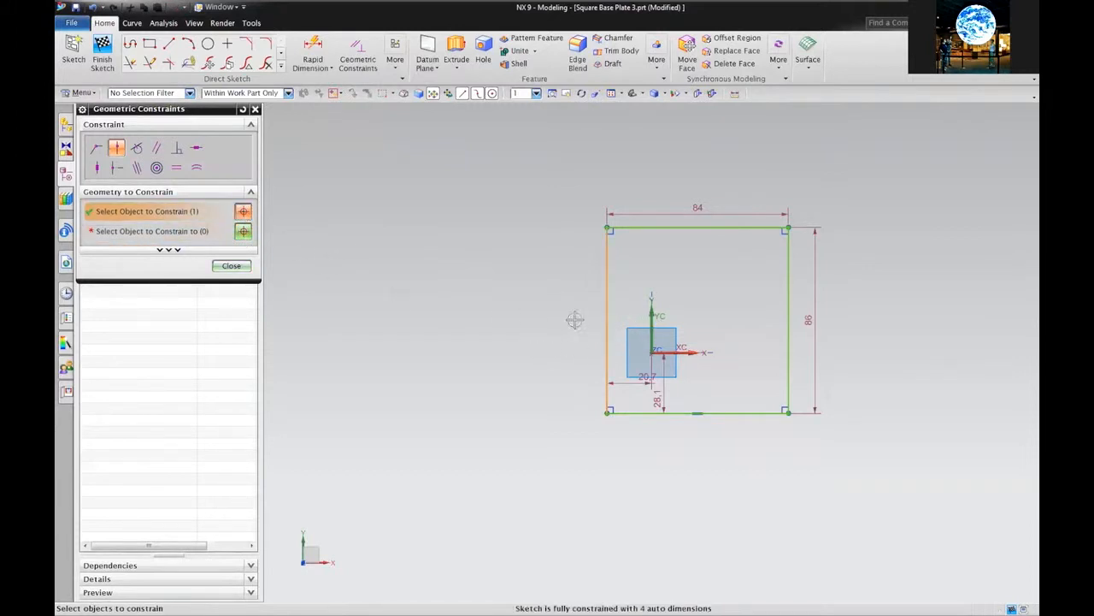
{"action": "left_click", "coordinate": [243, 232]}
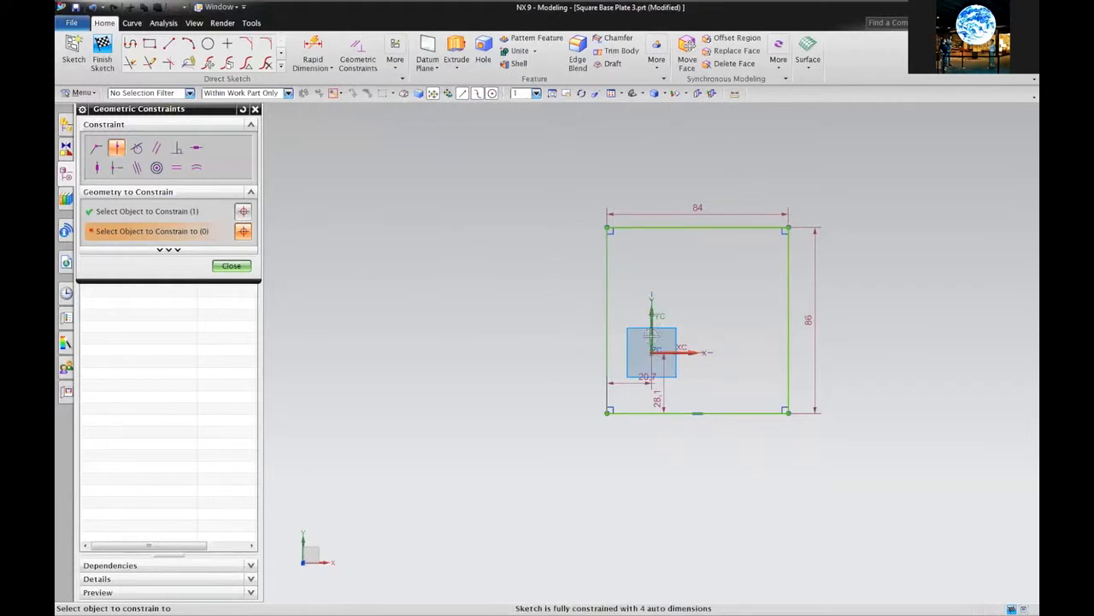
{"action": "left_click", "coordinate": [652, 346]}
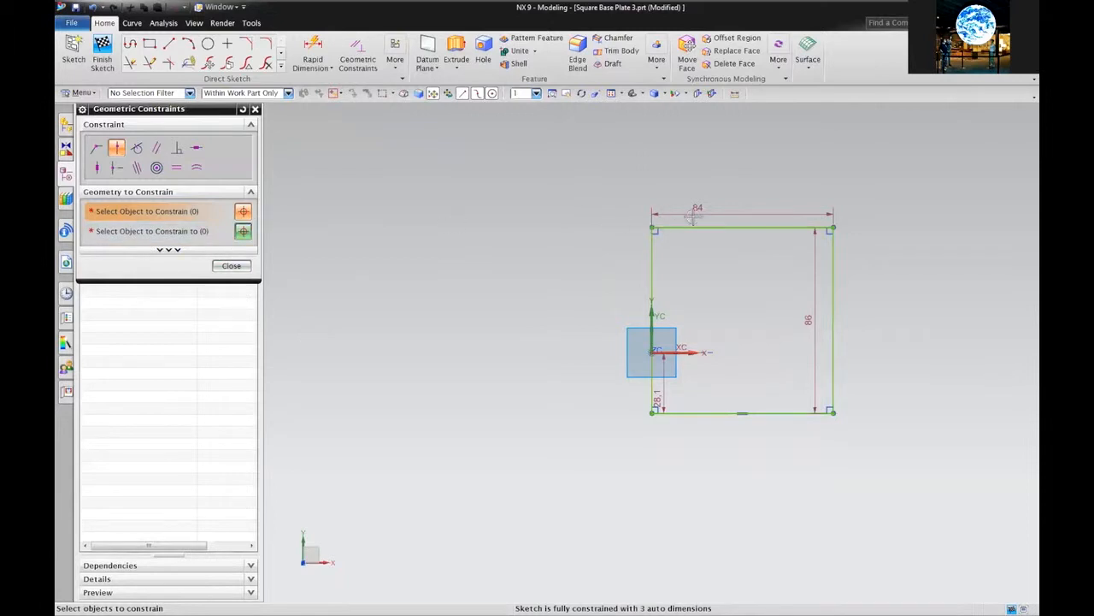
{"action": "left_click", "coordinate": [699, 413]}
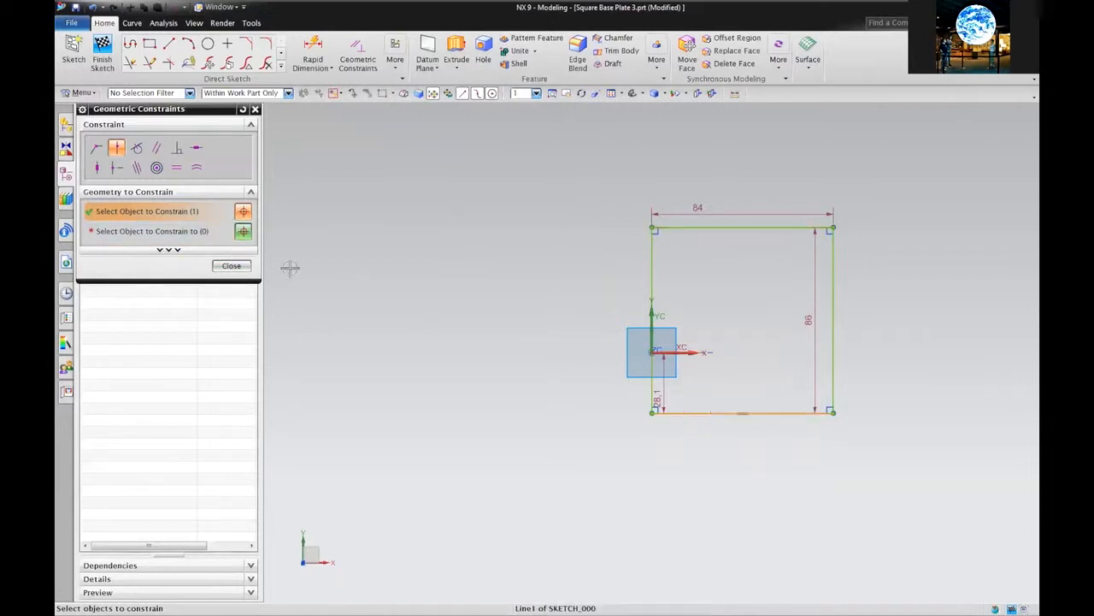
{"action": "left_click", "coordinate": [244, 231]}
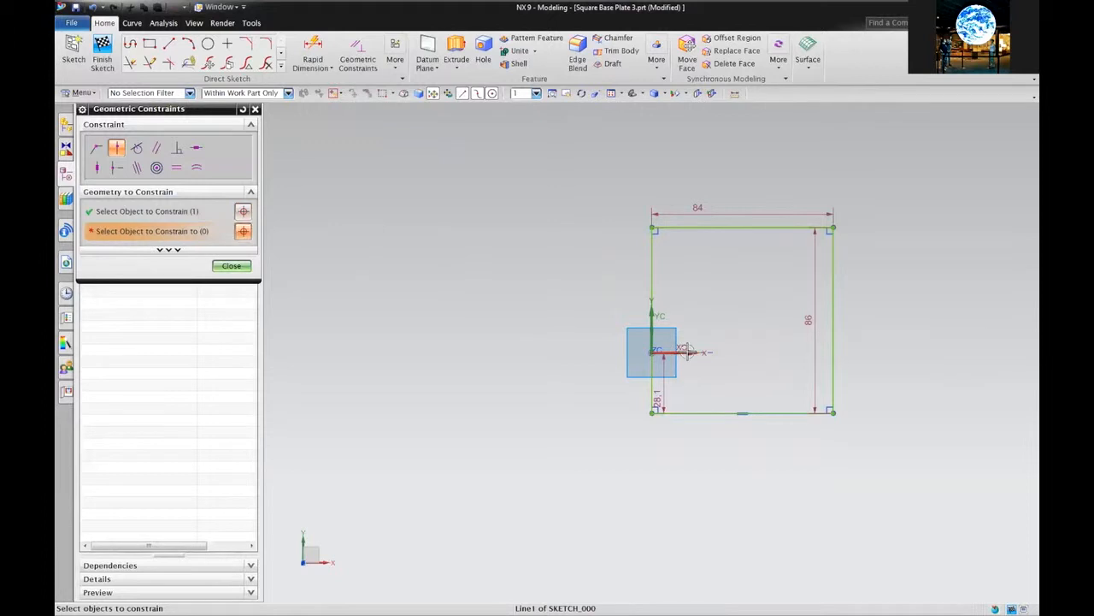
{"action": "left_click", "coordinate": [652, 352]}
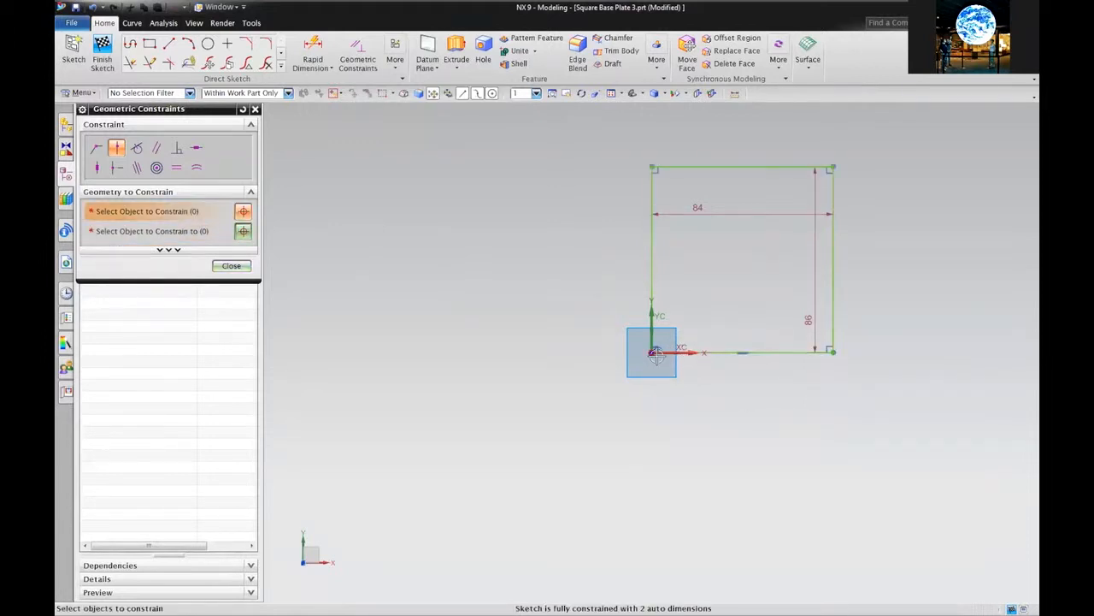
{"action": "mouse_move", "coordinate": [602, 423]}
{"action": "middle_mouse_down"}
{"action": "mouse_move", "coordinate": [602, 404]}
{"action": "mouse_move", "coordinate": [589, 403]}
{"action": "middle_mouse_up"}
Undo the last three constraint changes on the rectangle
{"action": "left_click", "coordinate": [94, 7]}
{"action": "left_click", "coordinate": [93, 8]}
{"action": "left_click", "coordinate": [93, 7]}
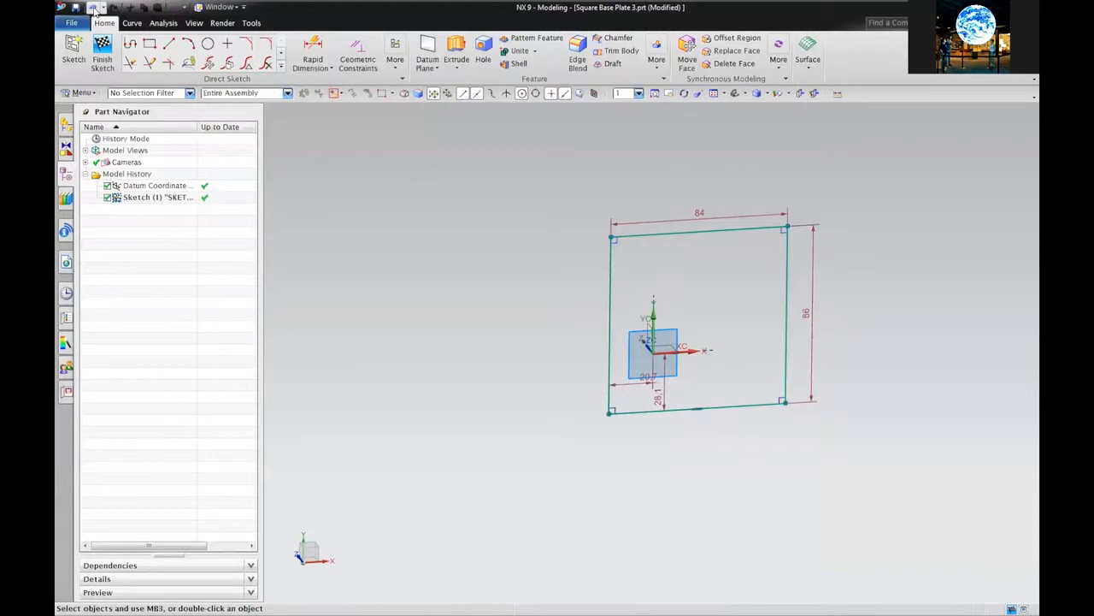
Return to the Top view, looking straight down on the sketch
{"action": "right_click", "coordinate": [454, 214]}
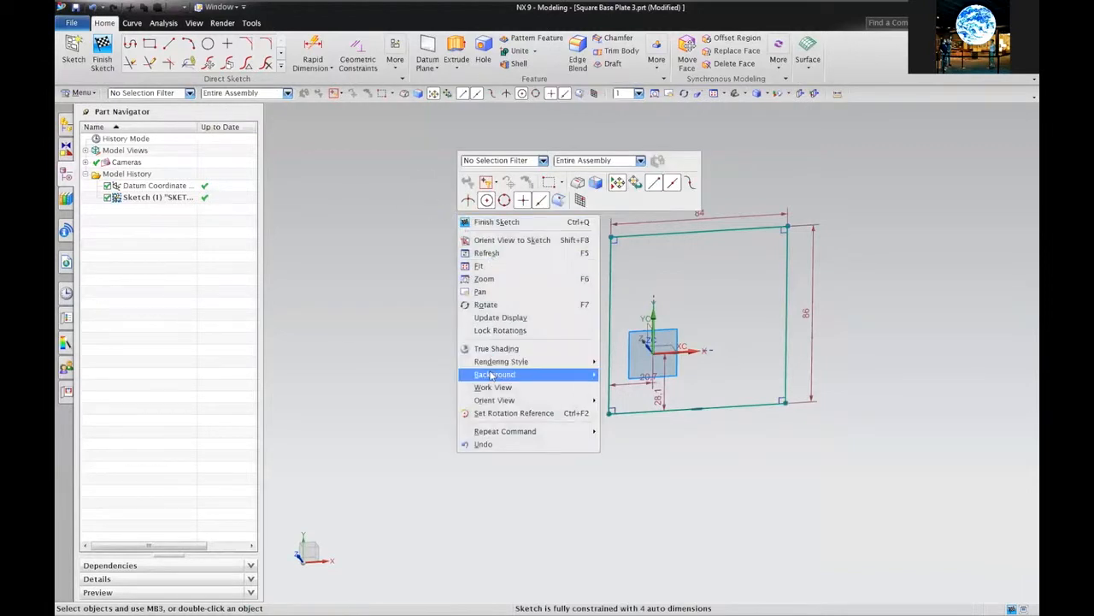
{"action": "left_click", "coordinate": [385, 312]}
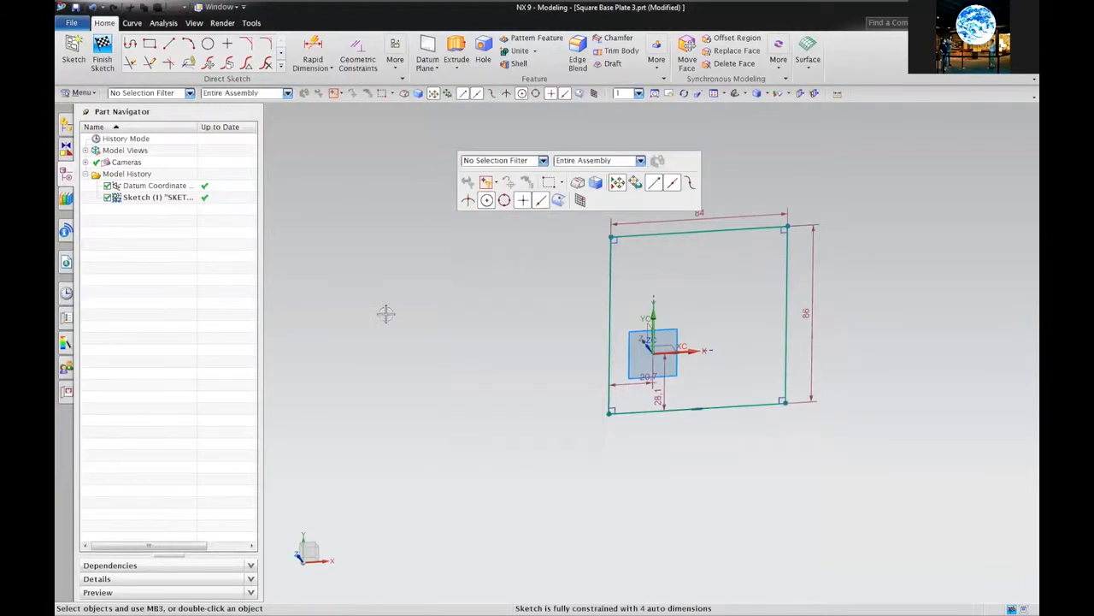
{"action": "right_click", "coordinate": [461, 303]}
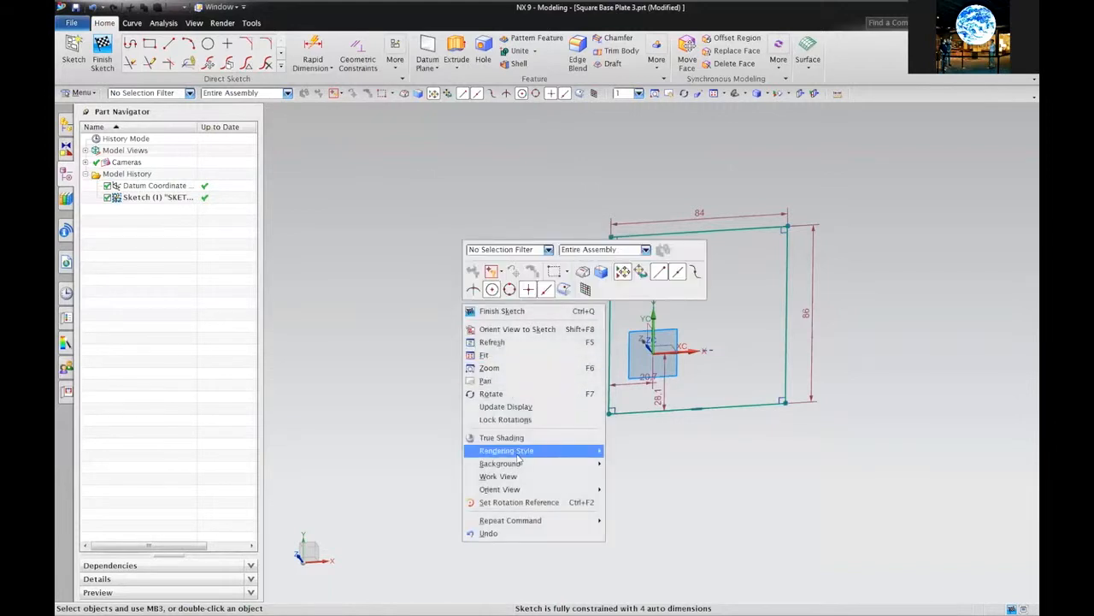
{"action": "mouse_move", "coordinate": [517, 454]}
{"action": "mouse_move", "coordinate": [504, 489]}
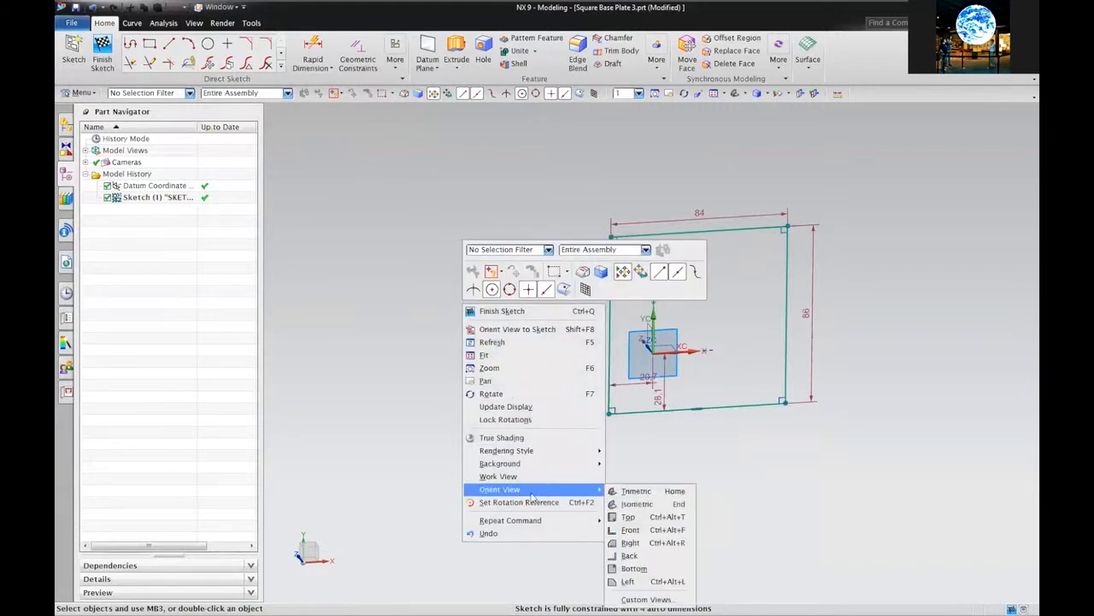
{"action": "left_click", "coordinate": [635, 515]}
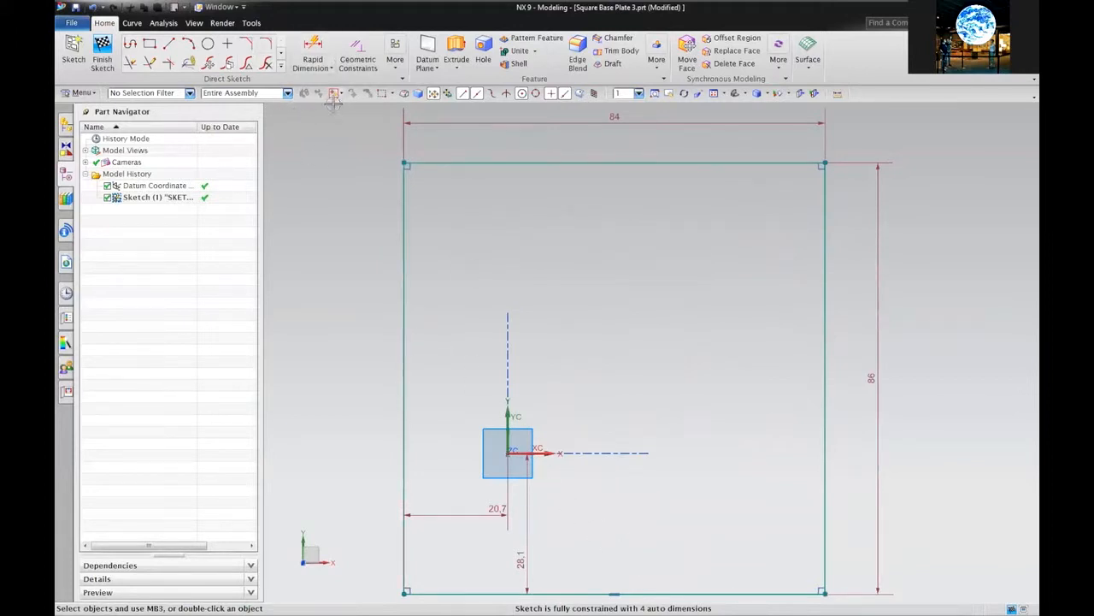
Make the left edge collinear with the Y axis and the bottom edge with the X axis
{"action": "left_click", "coordinate": [359, 54]}
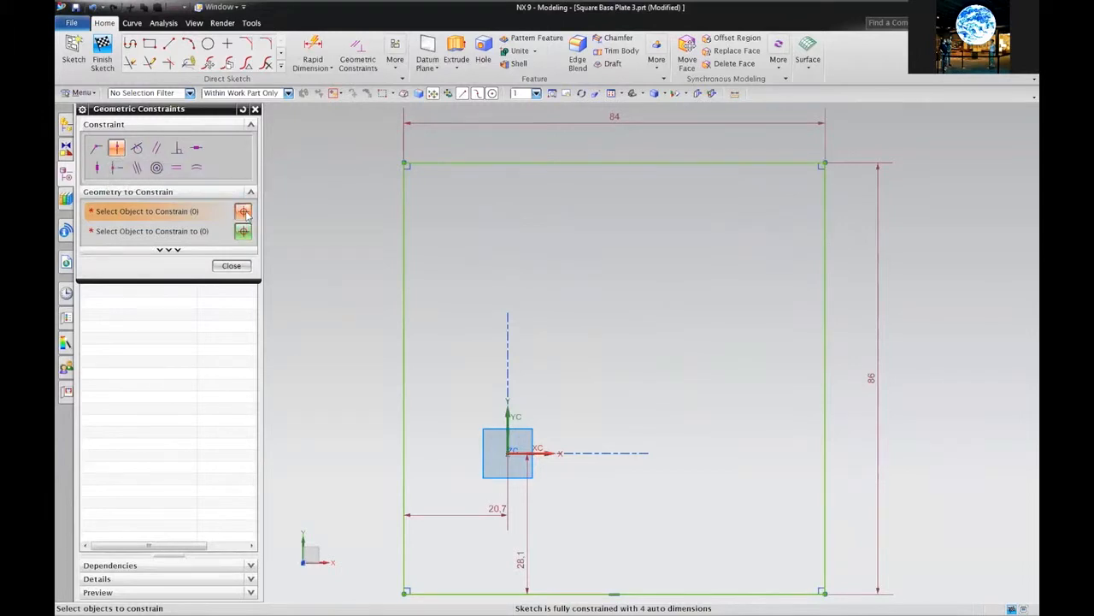
{"action": "left_click", "coordinate": [403, 402]}
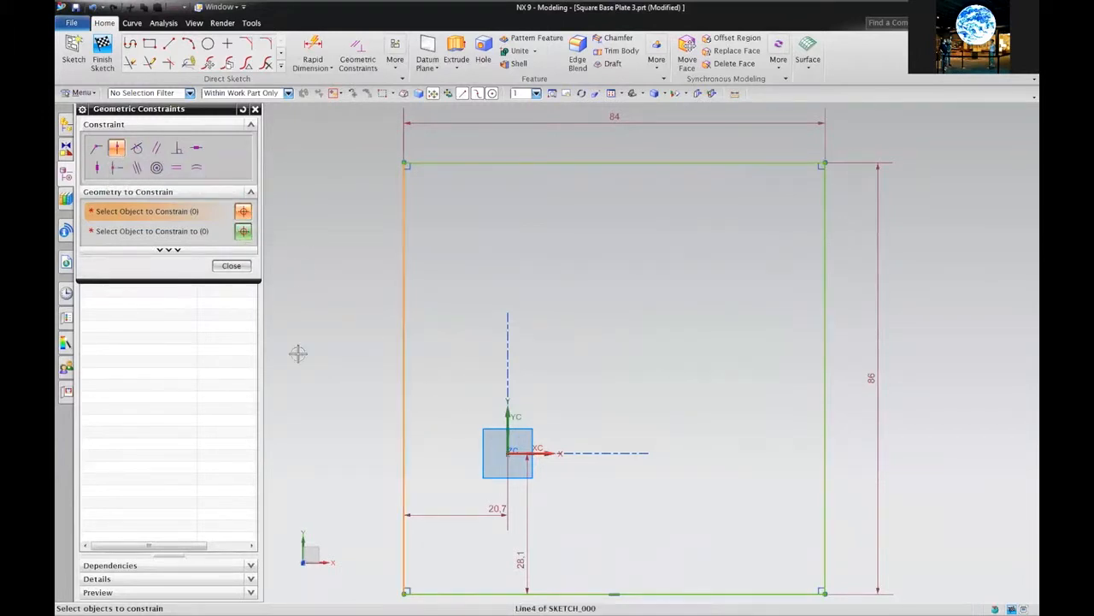
{"action": "left_click", "coordinate": [243, 232]}
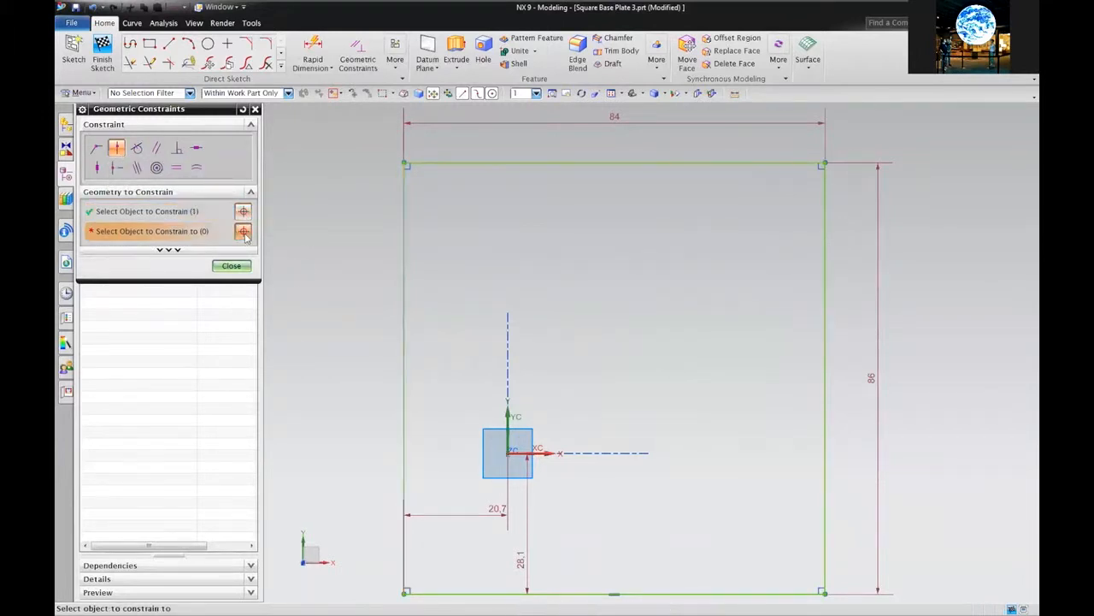
{"action": "left_click", "coordinate": [508, 454]}
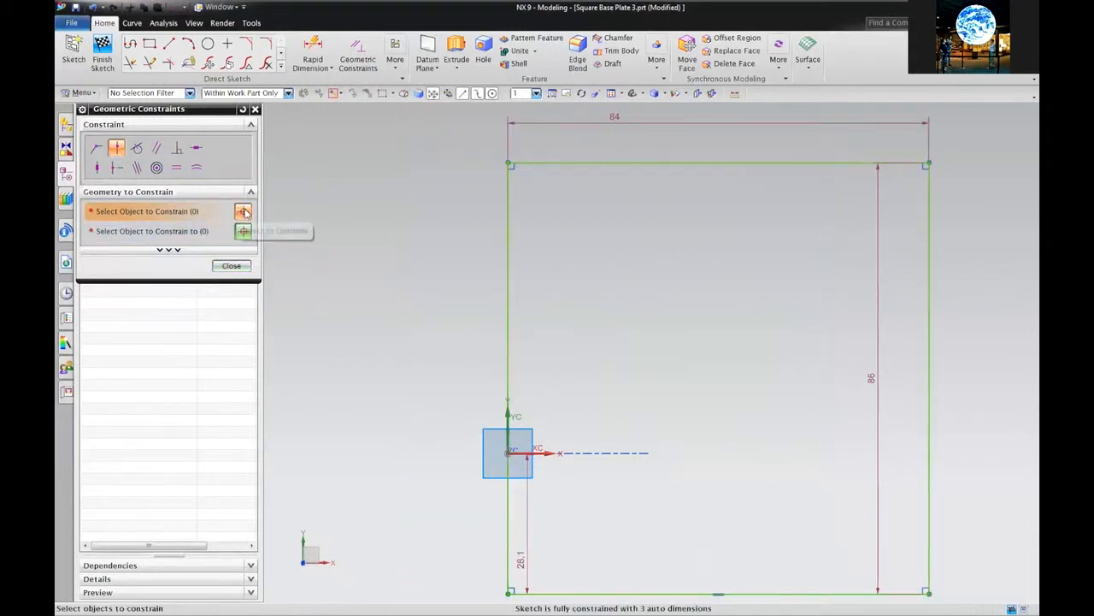
{"action": "left_click", "coordinate": [563, 593]}
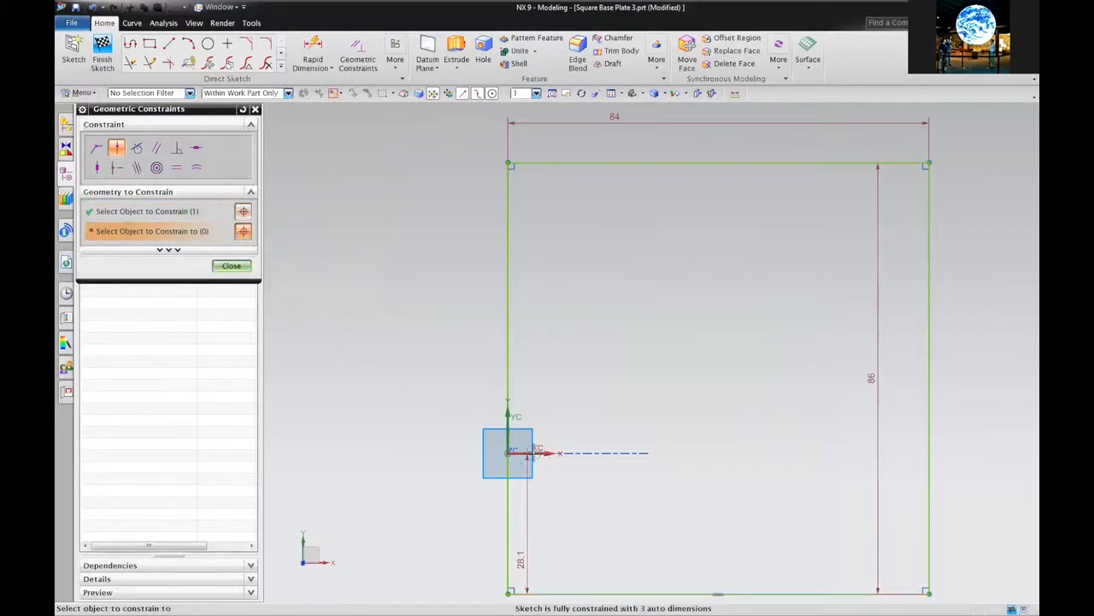
{"action": "left_click", "coordinate": [510, 453]}
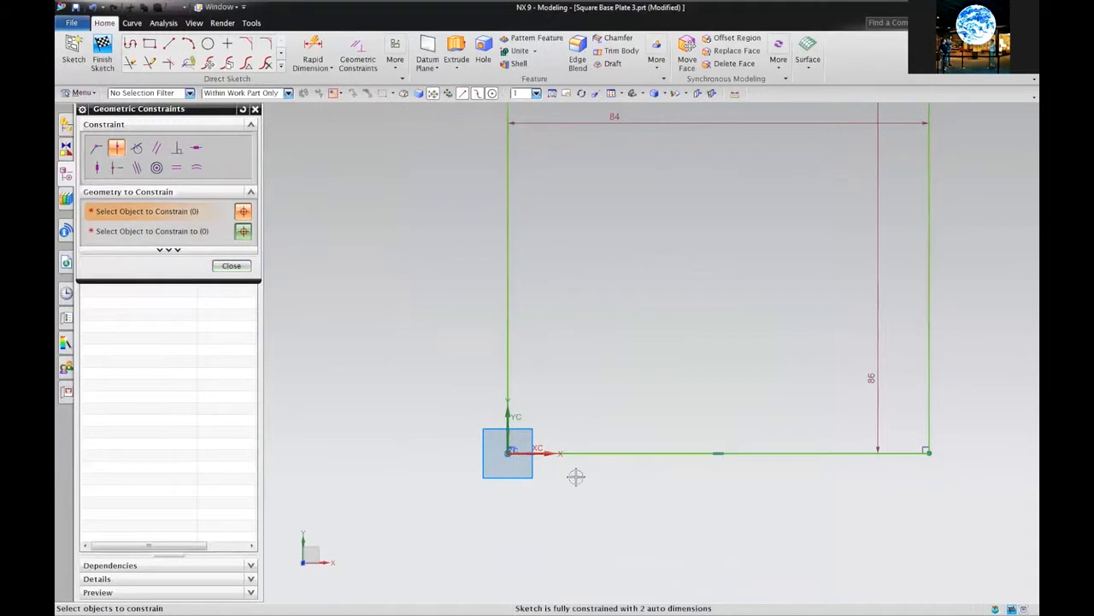
{"action": "left_click", "coordinate": [611, 93]}
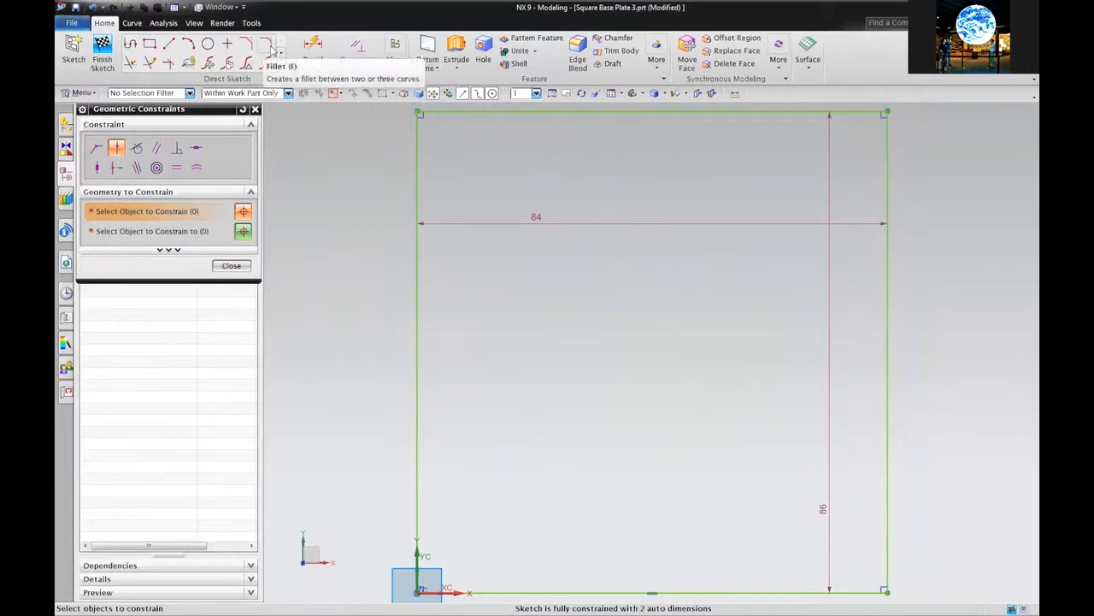
Fillet all four rectangle corners, giving radii R11.6, R12.7, R18.3 and R22.4
{"action": "left_click", "coordinate": [267, 46]}
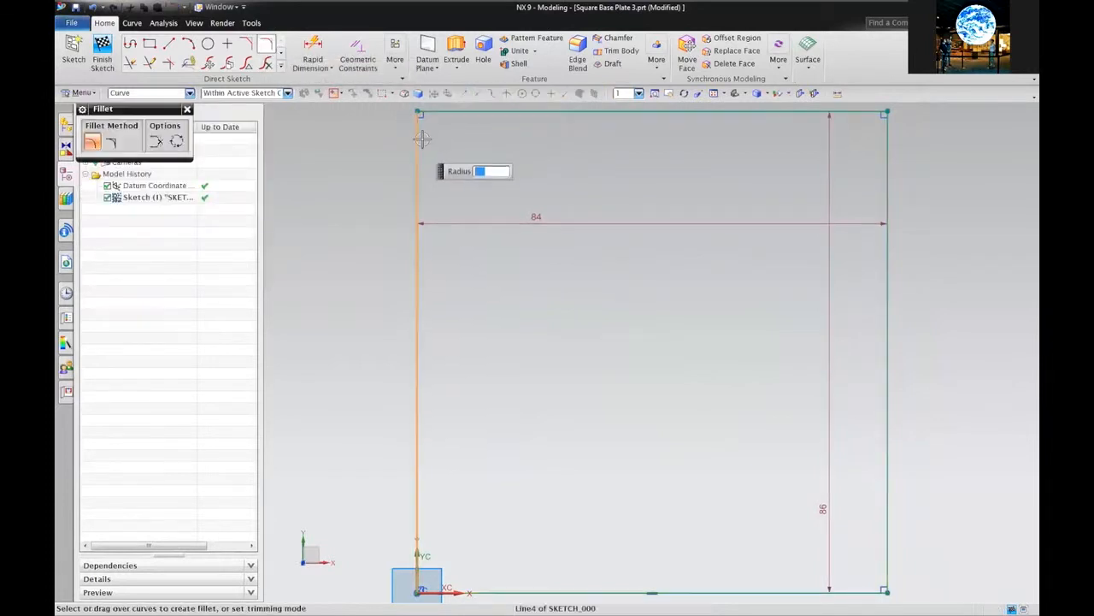
{"action": "left_click", "coordinate": [423, 112]}
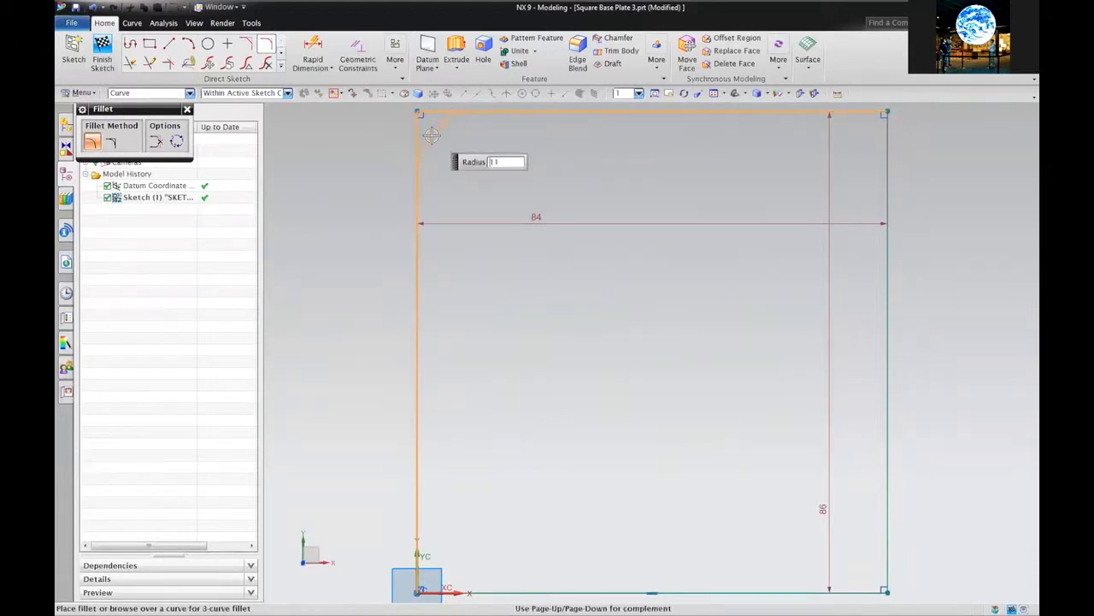
{"action": "left_click", "coordinate": [433, 135]}
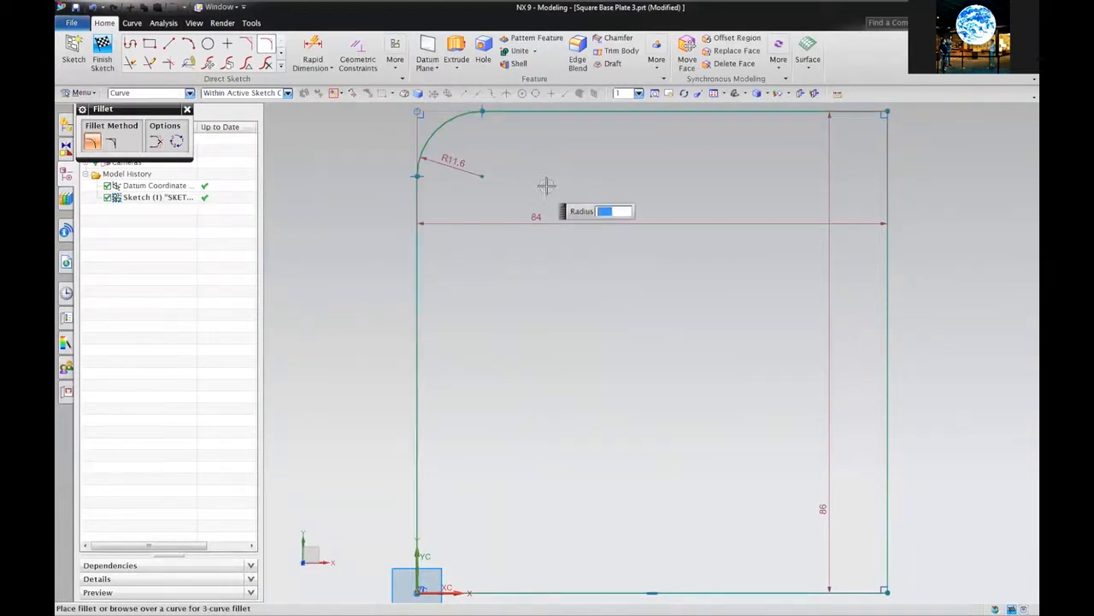
{"action": "left_click", "coordinate": [827, 112]}
{"action": "left_click", "coordinate": [889, 157]}
{"action": "left_click", "coordinate": [860, 139]}
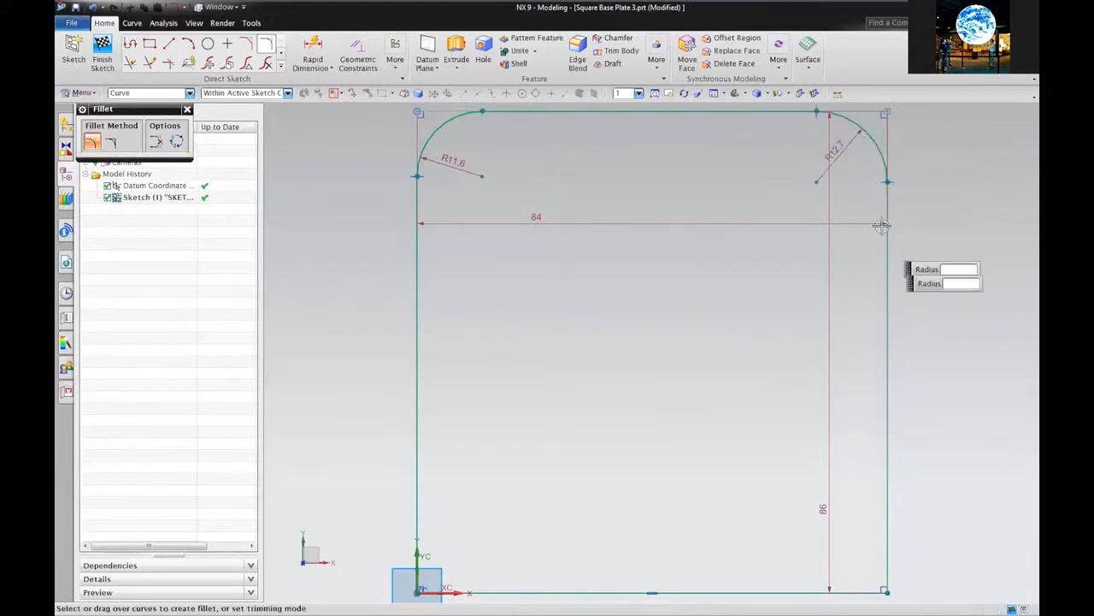
{"action": "left_click", "coordinate": [887, 528]}
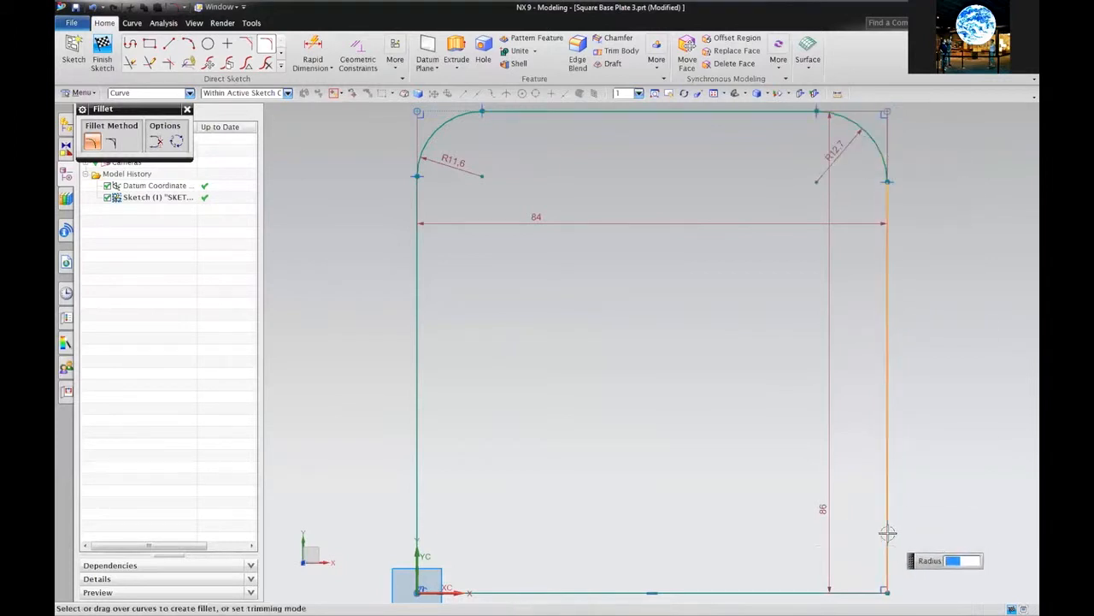
{"action": "left_click", "coordinate": [836, 590]}
{"action": "left_click", "coordinate": [843, 575]}
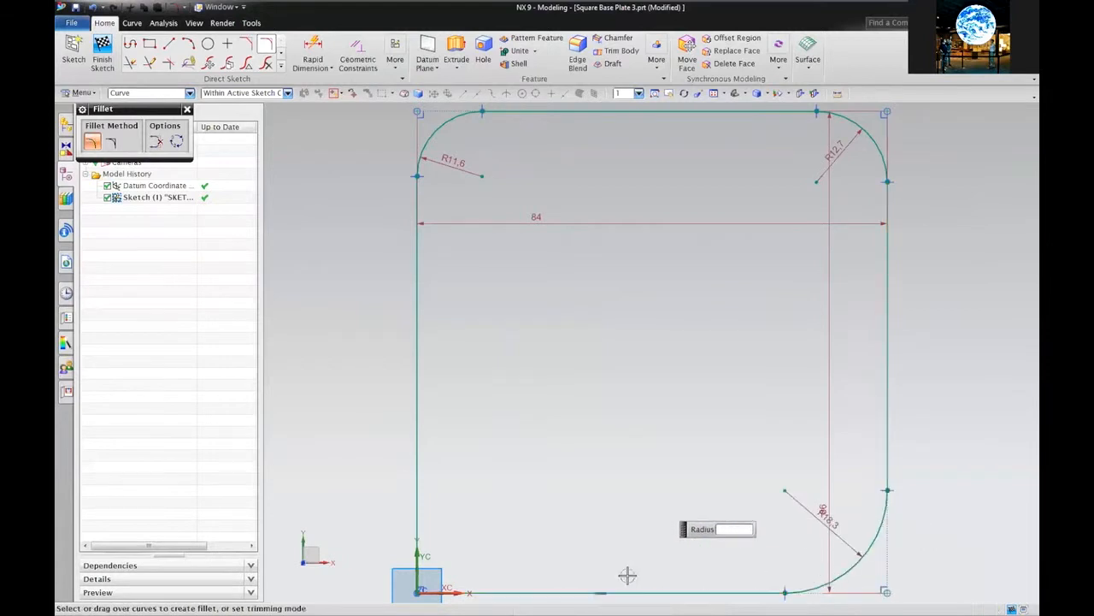
{"action": "left_click", "coordinate": [509, 591]}
{"action": "left_click", "coordinate": [418, 551]}
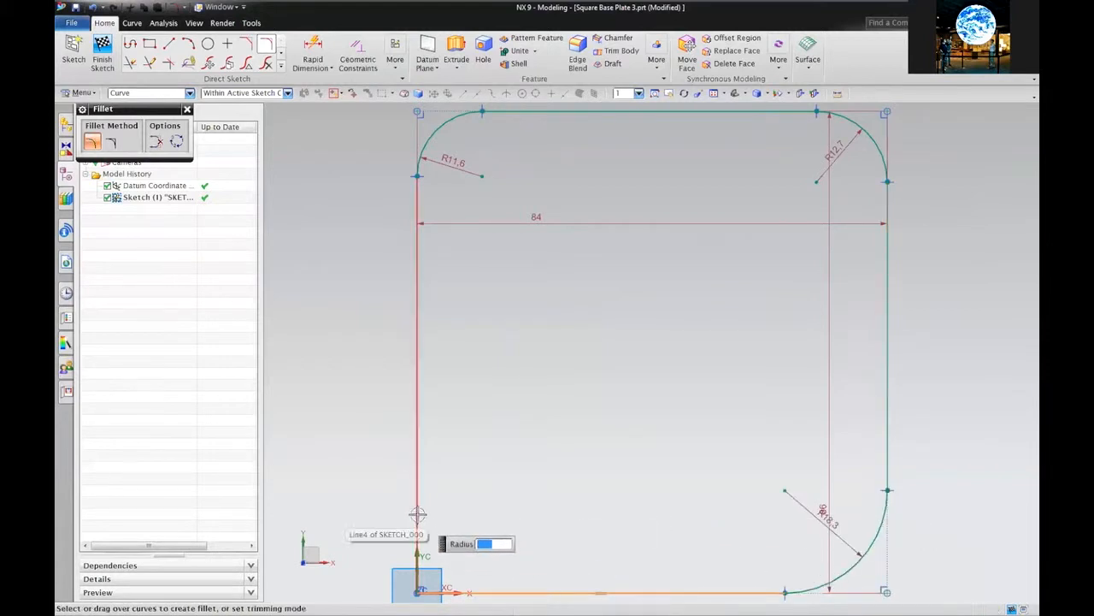
{"action": "left_click", "coordinate": [422, 516]}
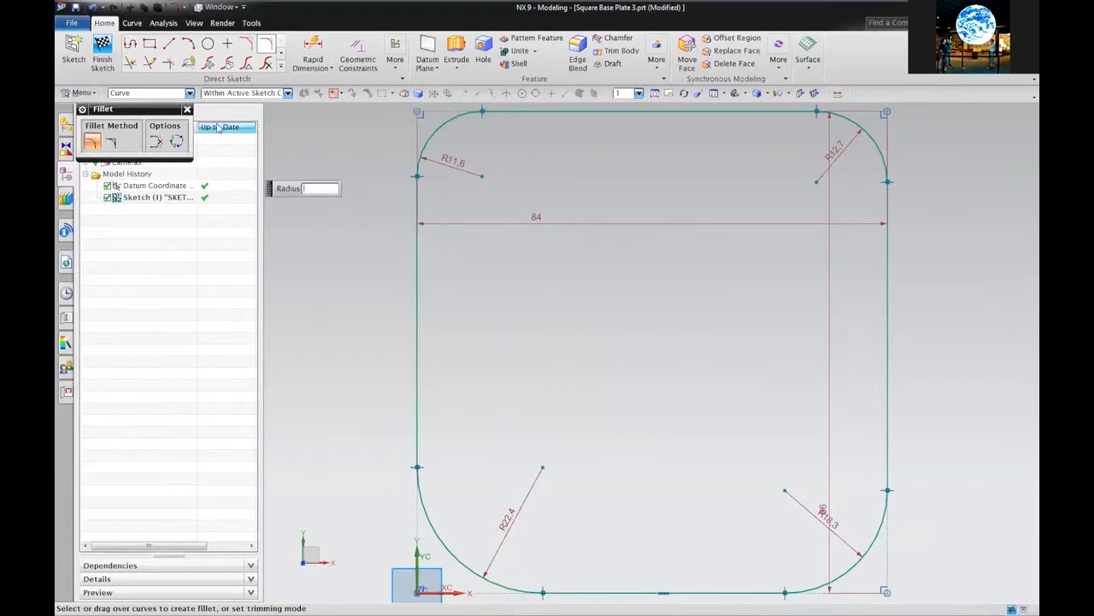
Make the four straight sides equal length, 49.8 each, fully constraining the sketch
{"action": "left_click", "coordinate": [357, 58]}
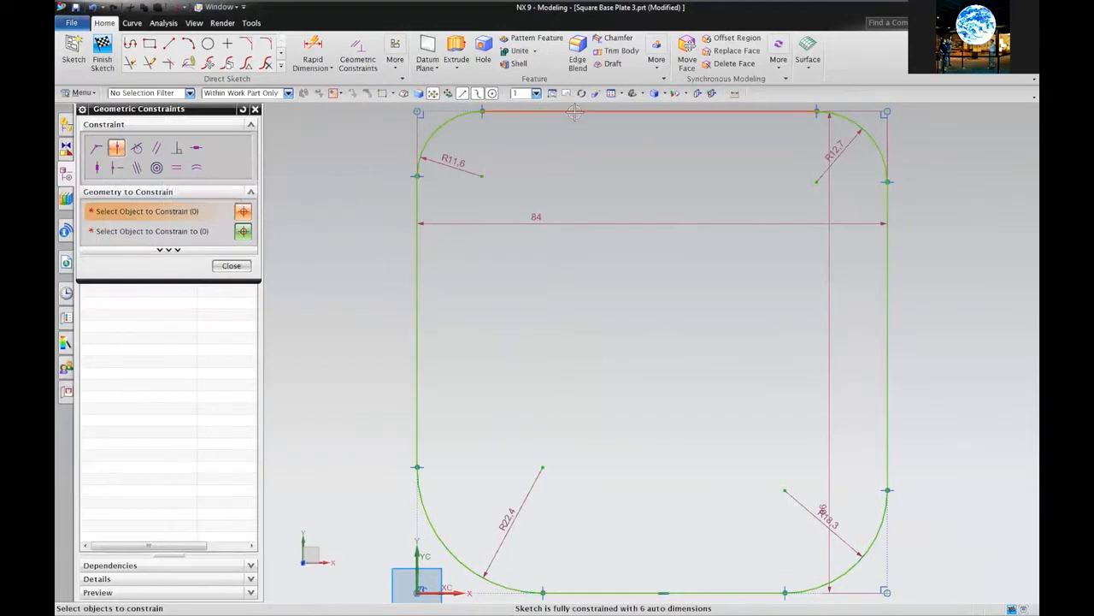
{"action": "left_click", "coordinate": [239, 265]}
{"action": "left_click", "coordinate": [601, 112]}
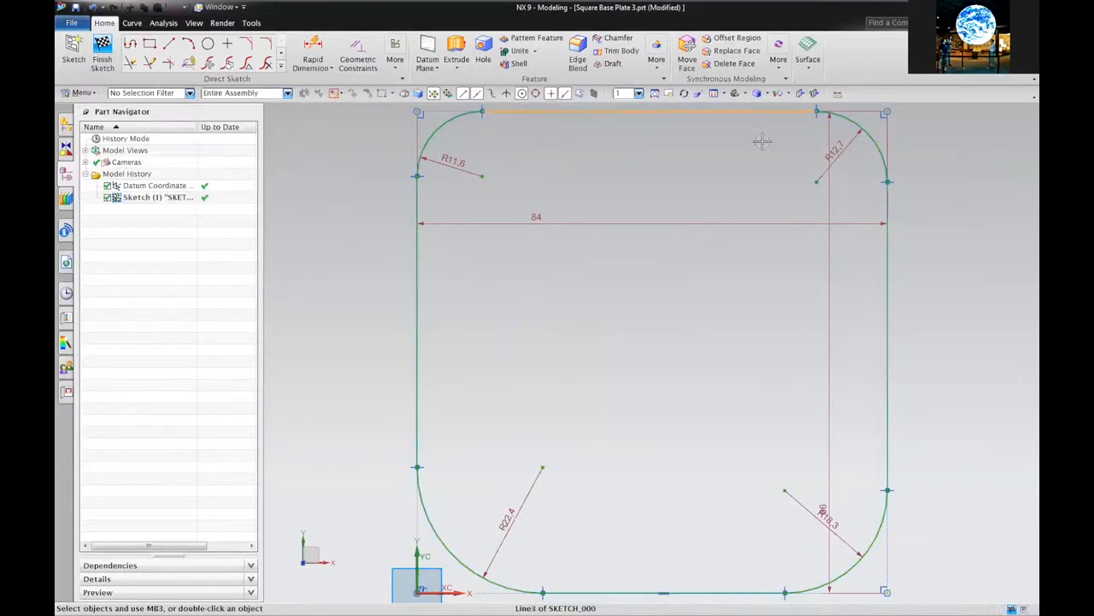
{"action": "left_click", "coordinate": [889, 296]}
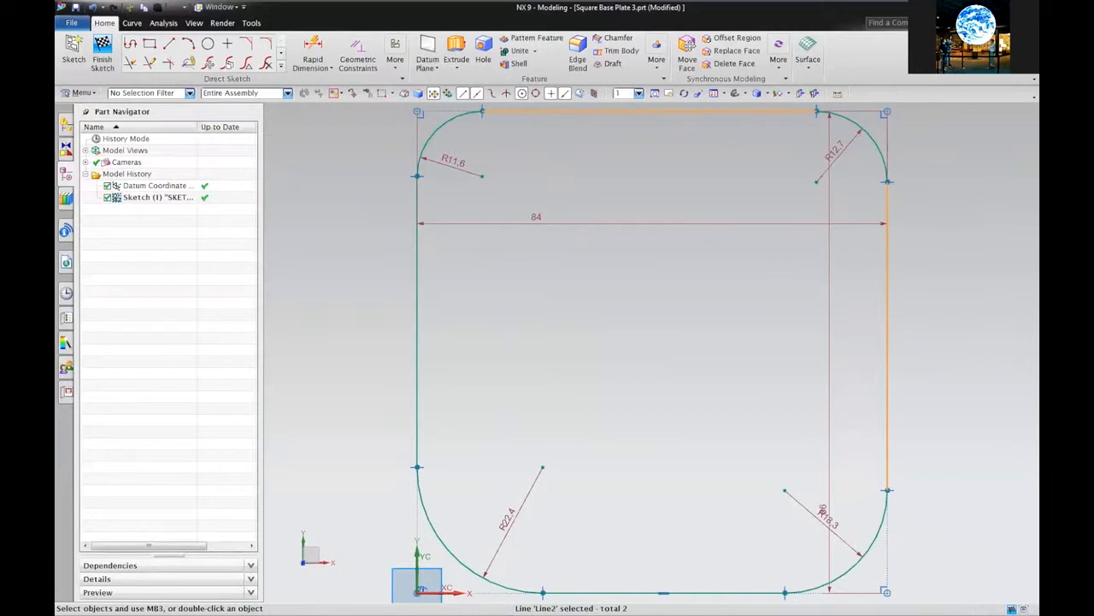
{"action": "left_click", "coordinate": [726, 592]}
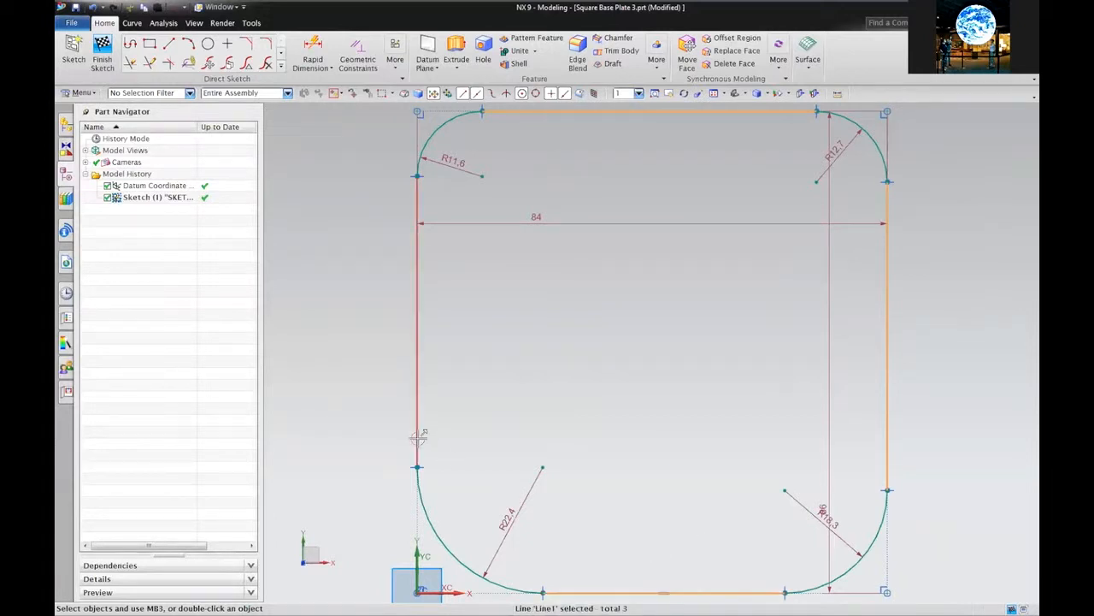
{"action": "left_click", "coordinate": [417, 367]}
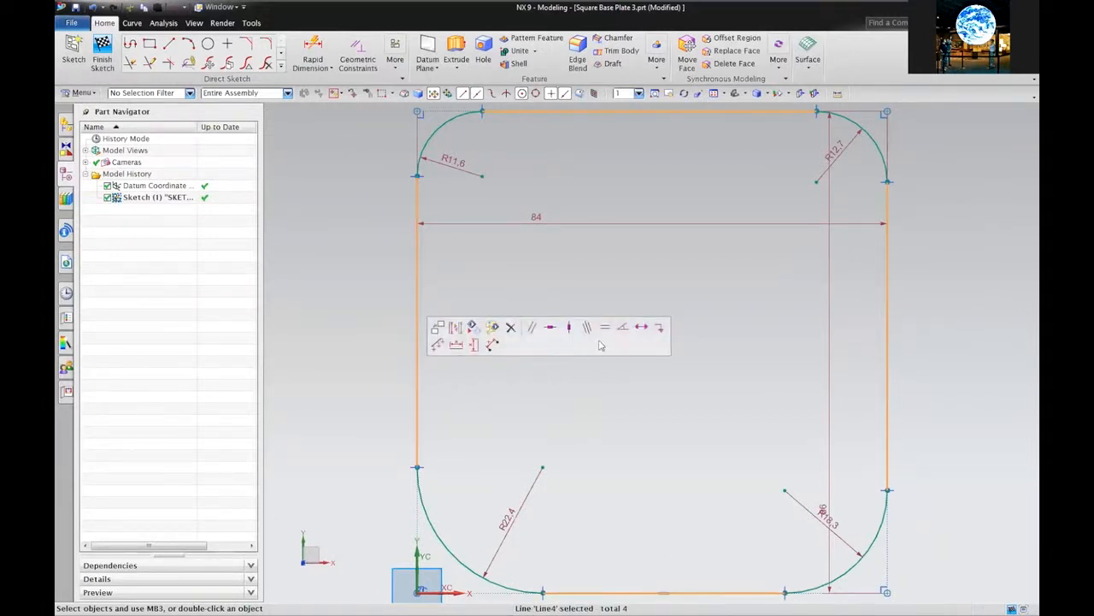
{"action": "left_click", "coordinate": [606, 330]}
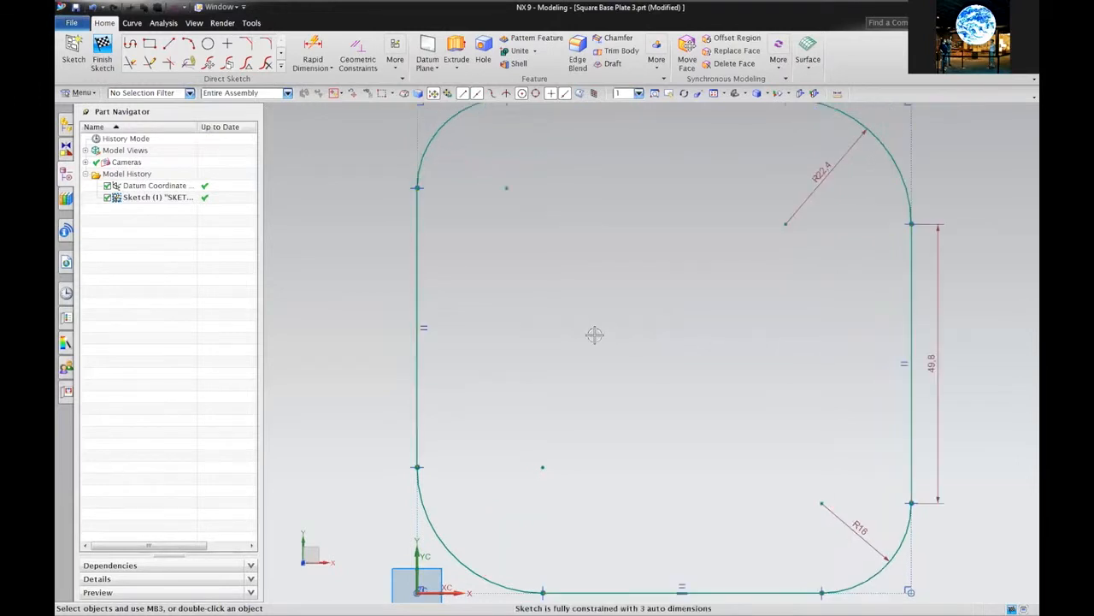
{"action": "left_click", "coordinate": [716, 97]}
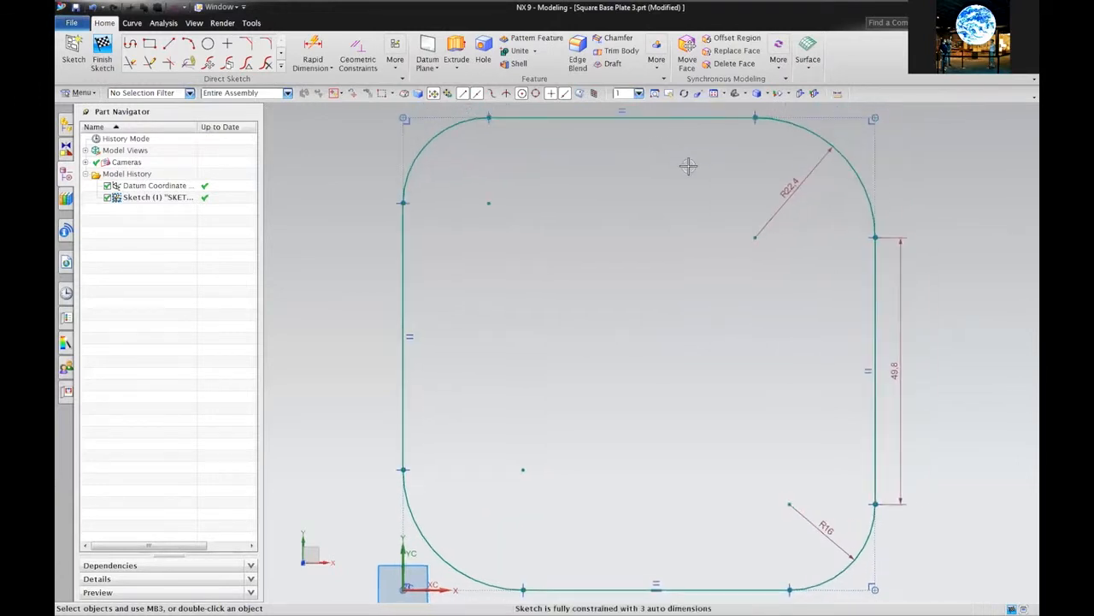
Make all four corner arcs equal at R16, save the part, and start the Circle tool
{"action": "left_click", "coordinate": [434, 138]}
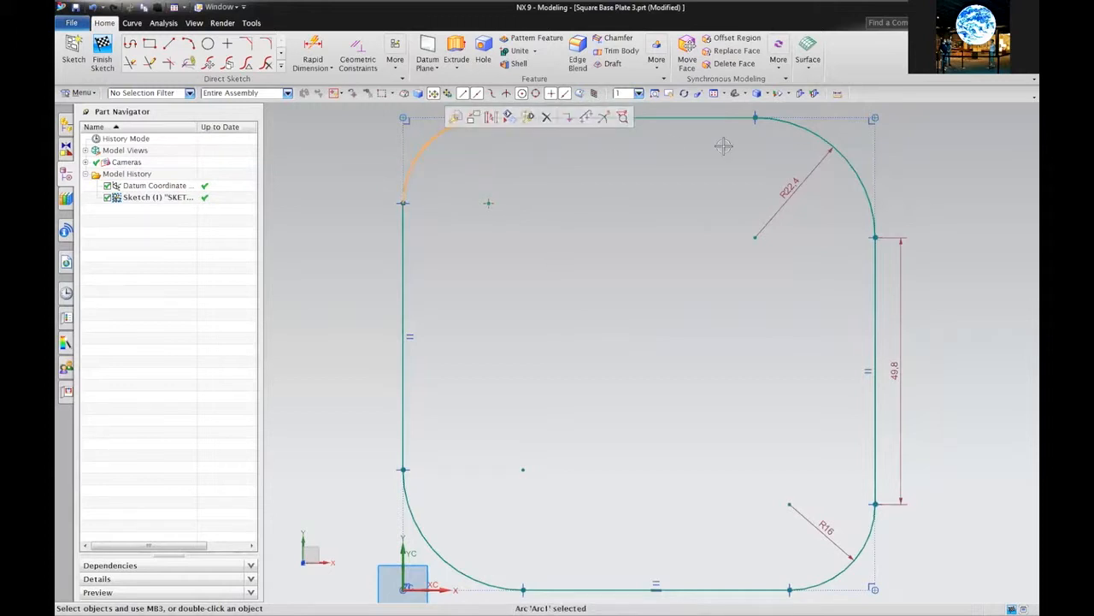
{"action": "left_click", "coordinate": [807, 137]}
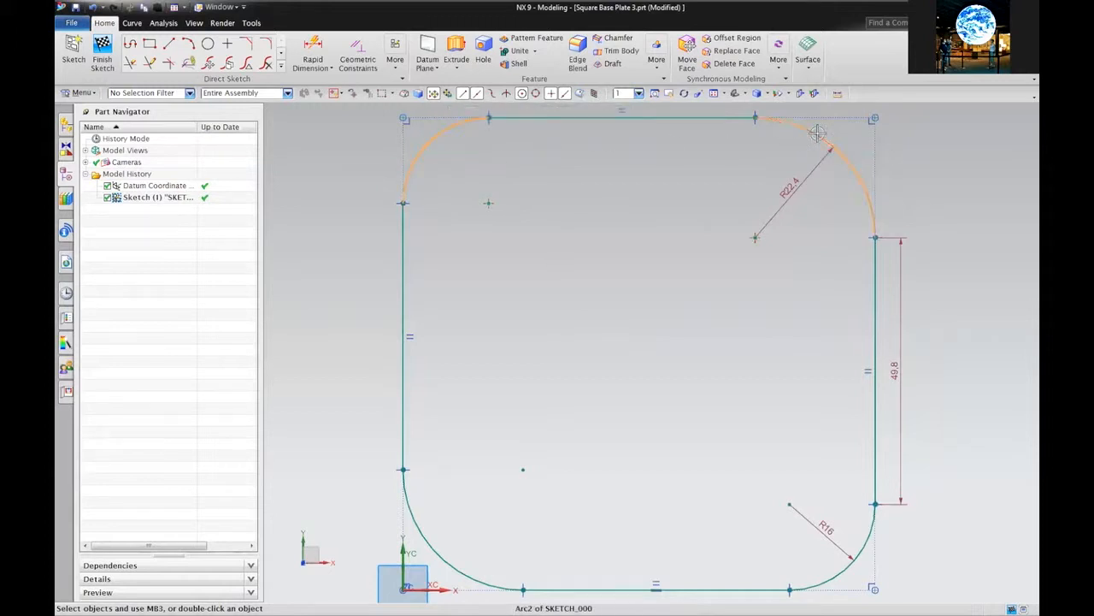
{"action": "left_click", "coordinate": [865, 537]}
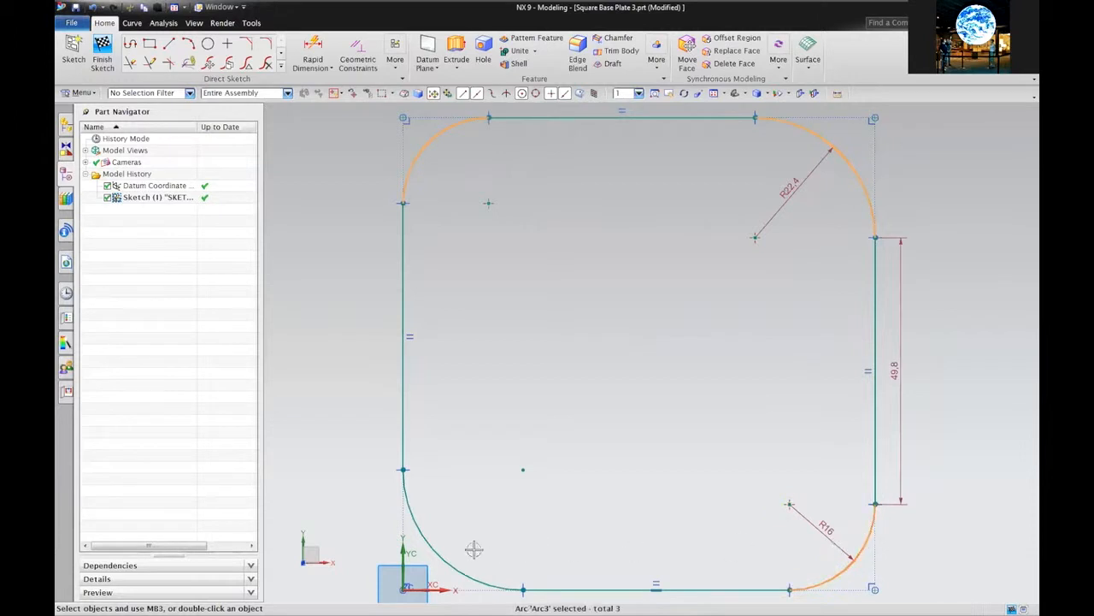
{"action": "left_click", "coordinate": [440, 554]}
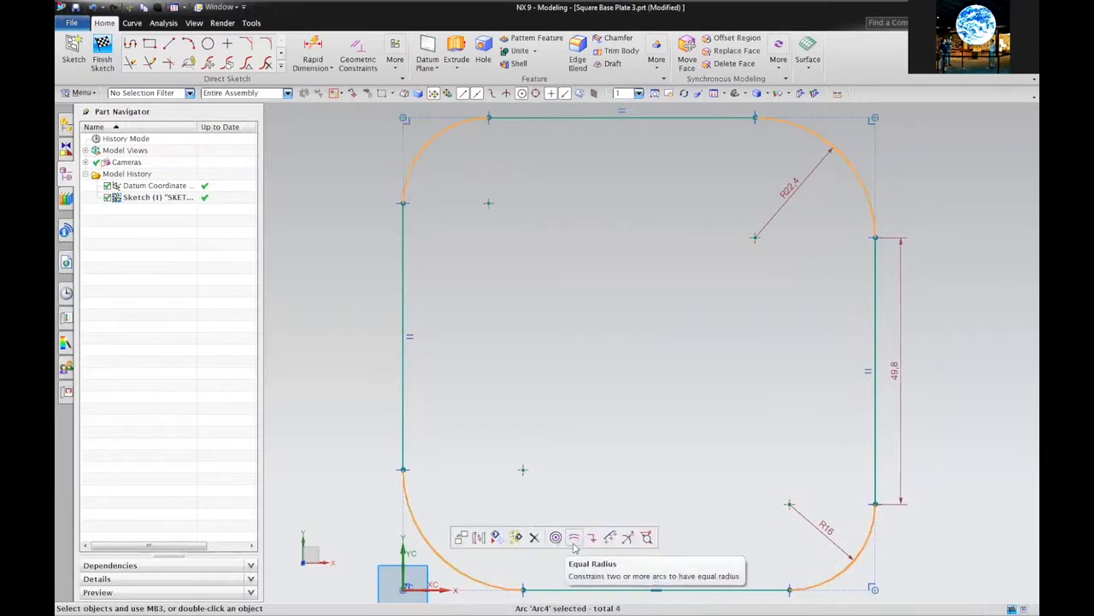
{"action": "left_click", "coordinate": [574, 538]}
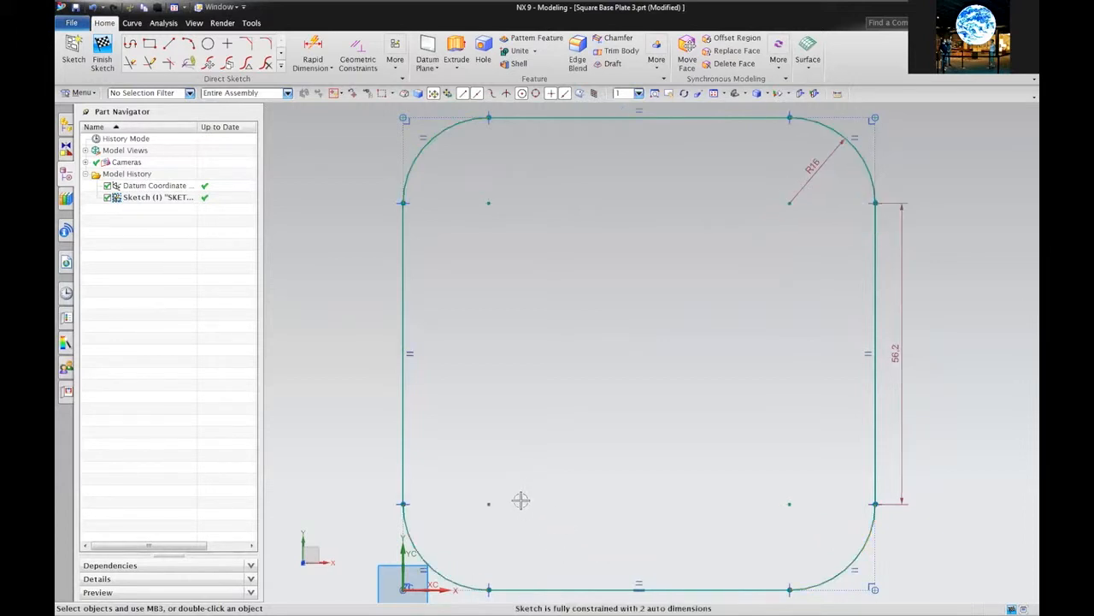
{"action": "left_click", "coordinate": [75, 7]}
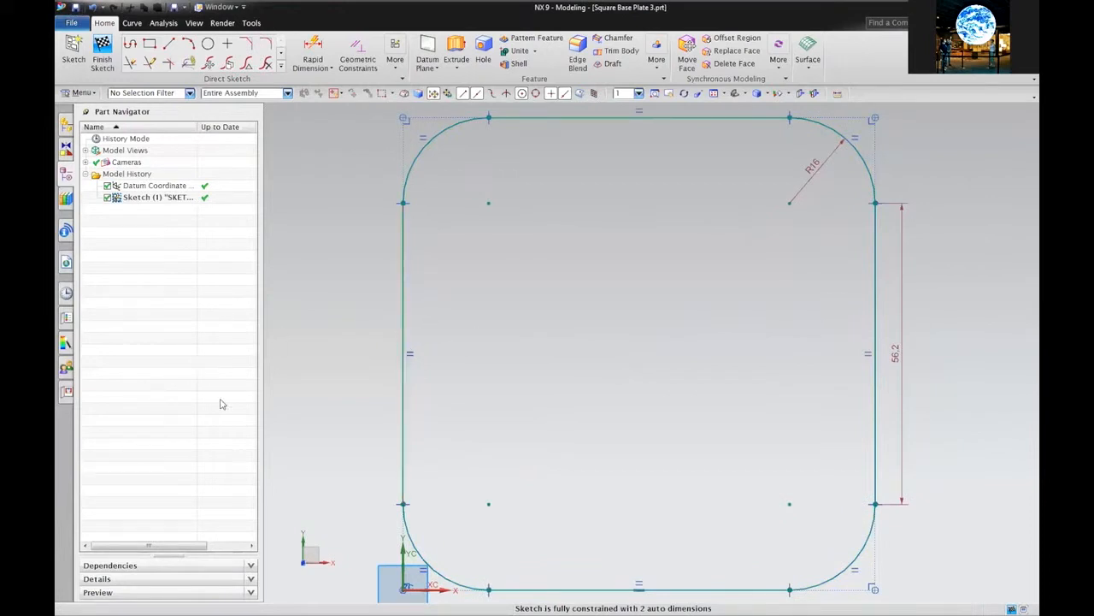
{"action": "left_click", "coordinate": [208, 44]}
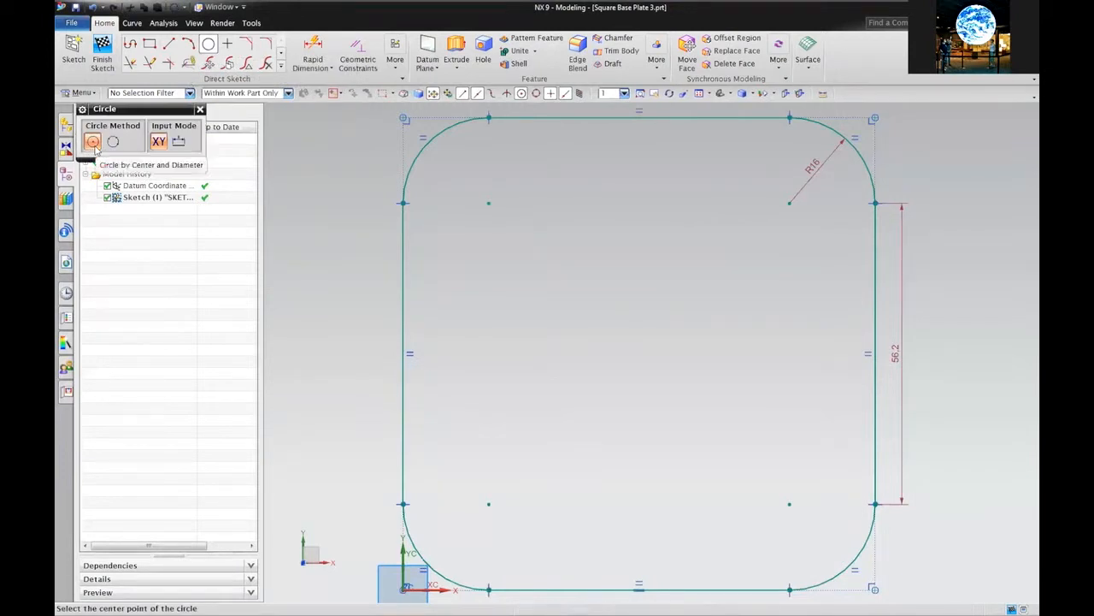
Draw a circle on each of the four corner arc centres, including Ø17.2 and Ø19.3
{"action": "left_click", "coordinate": [487, 203]}
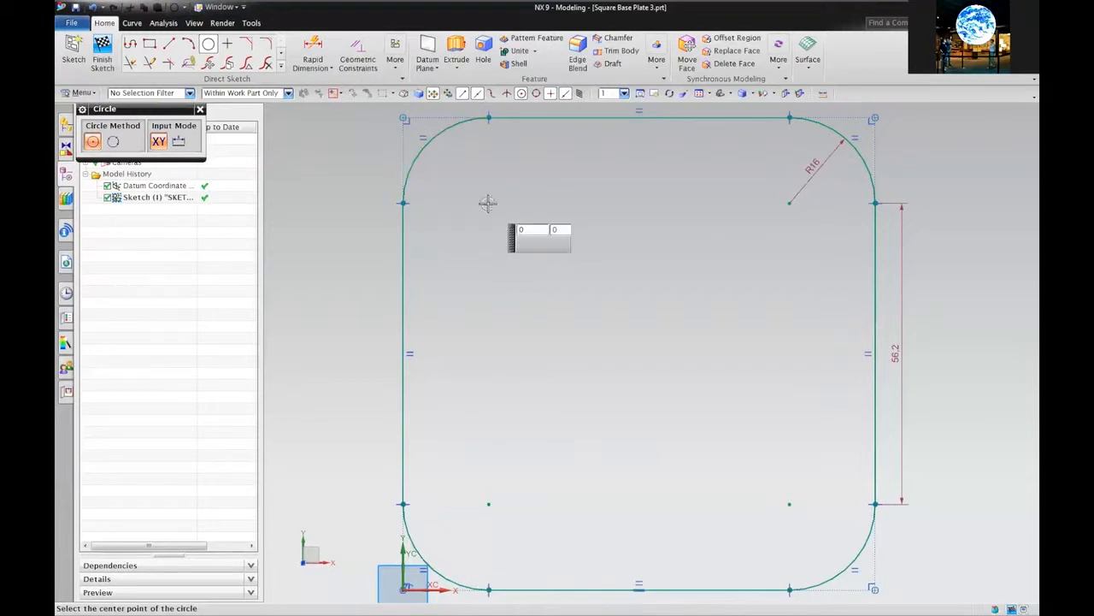
{"action": "left_click", "coordinate": [456, 173]}
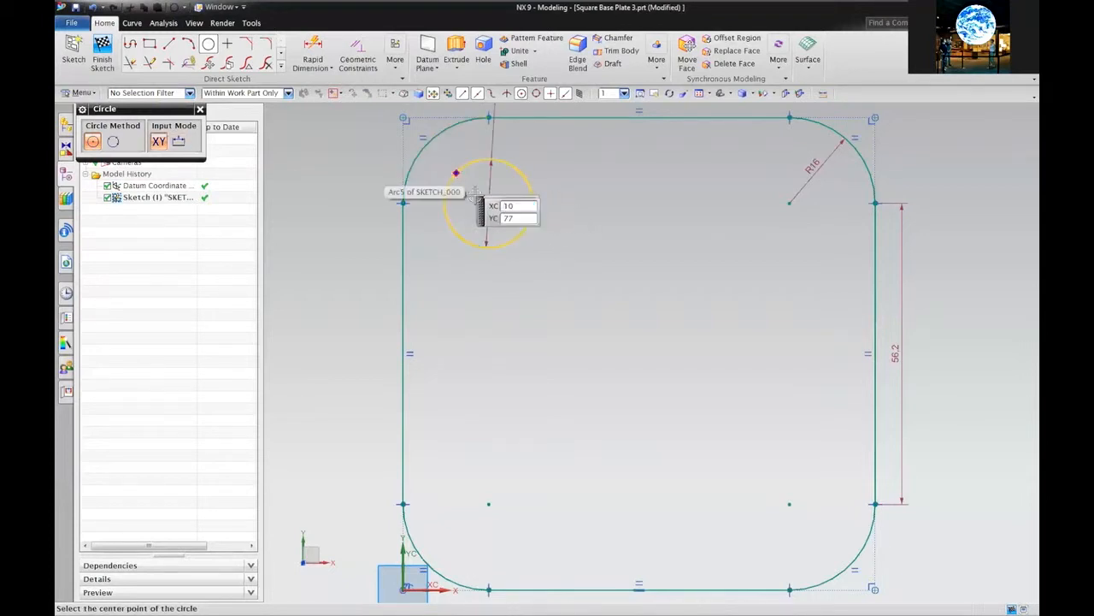
{"action": "left_click", "coordinate": [785, 207]}
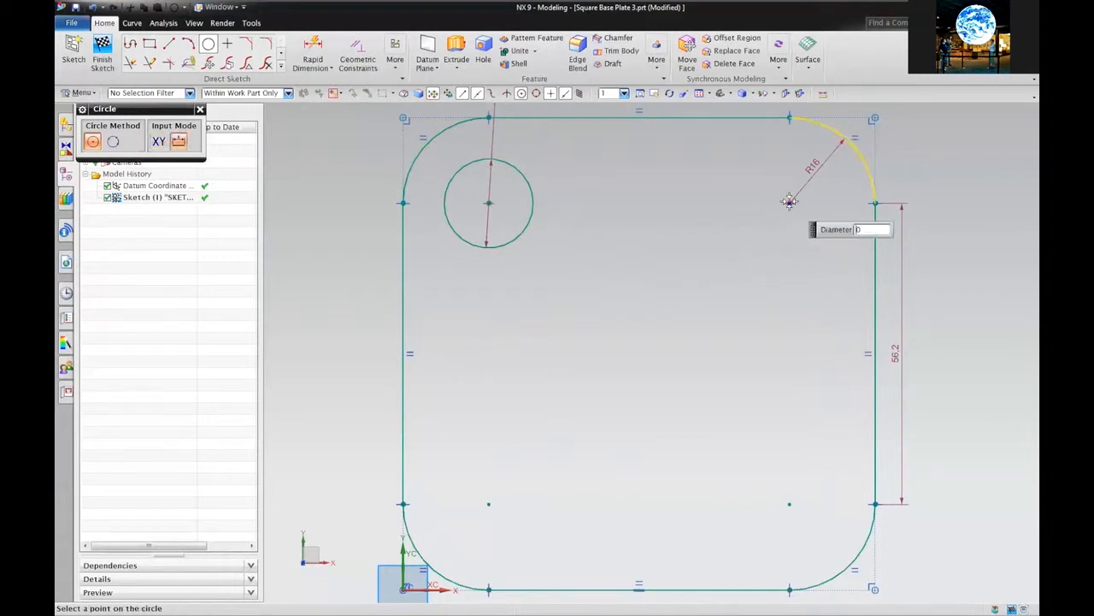
{"action": "type", "text": "17.23507"}
{"action": "key", "text": "Return"}
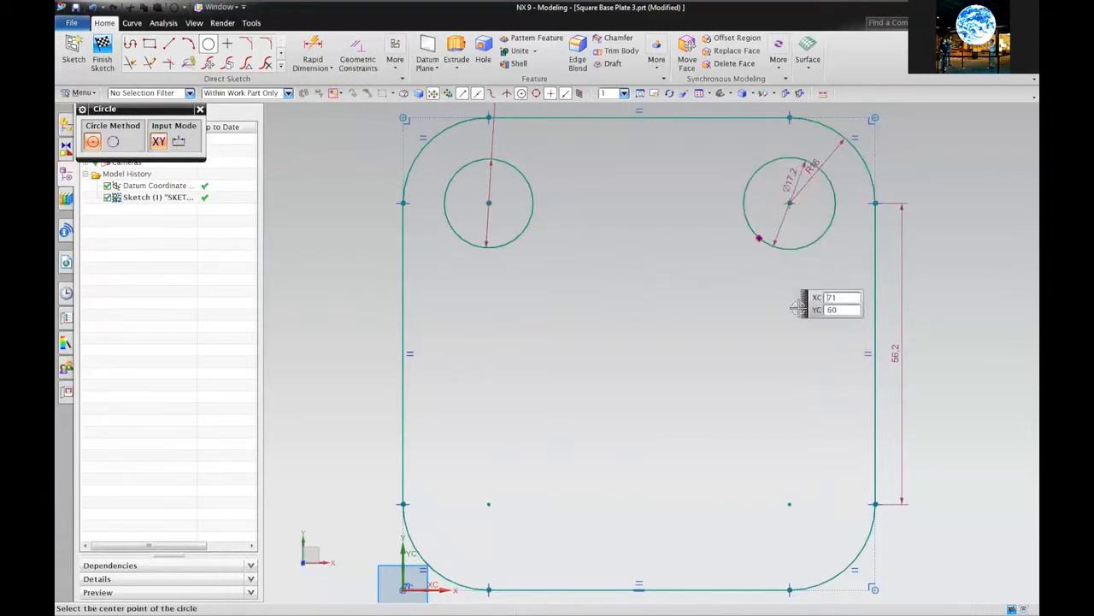
{"action": "left_click", "coordinate": [789, 504]}
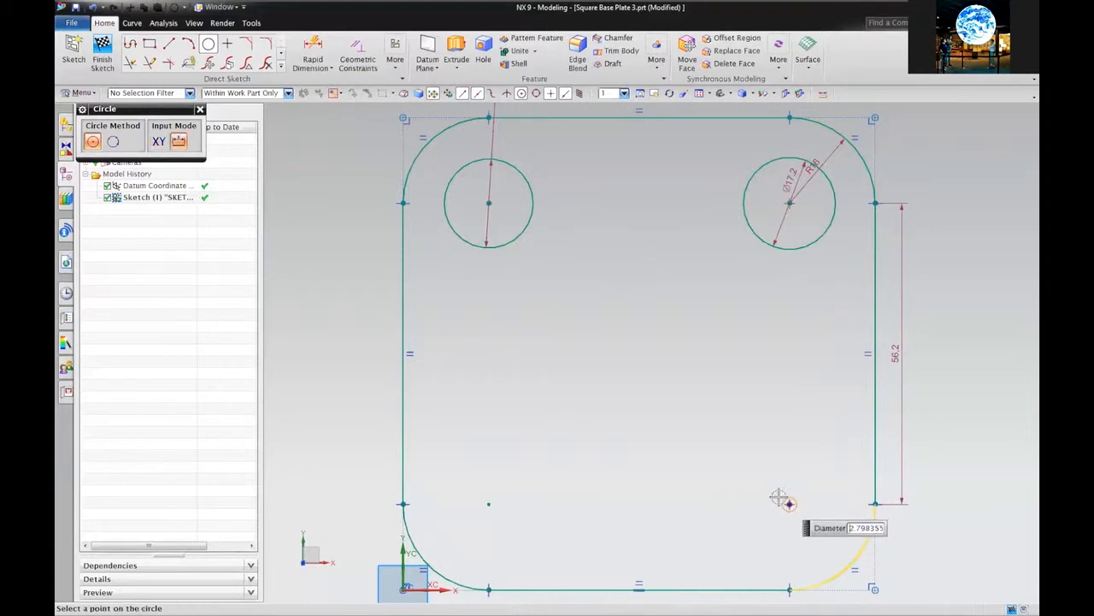
{"action": "type", "text": "19.34"}
{"action": "key", "text": "Return"}
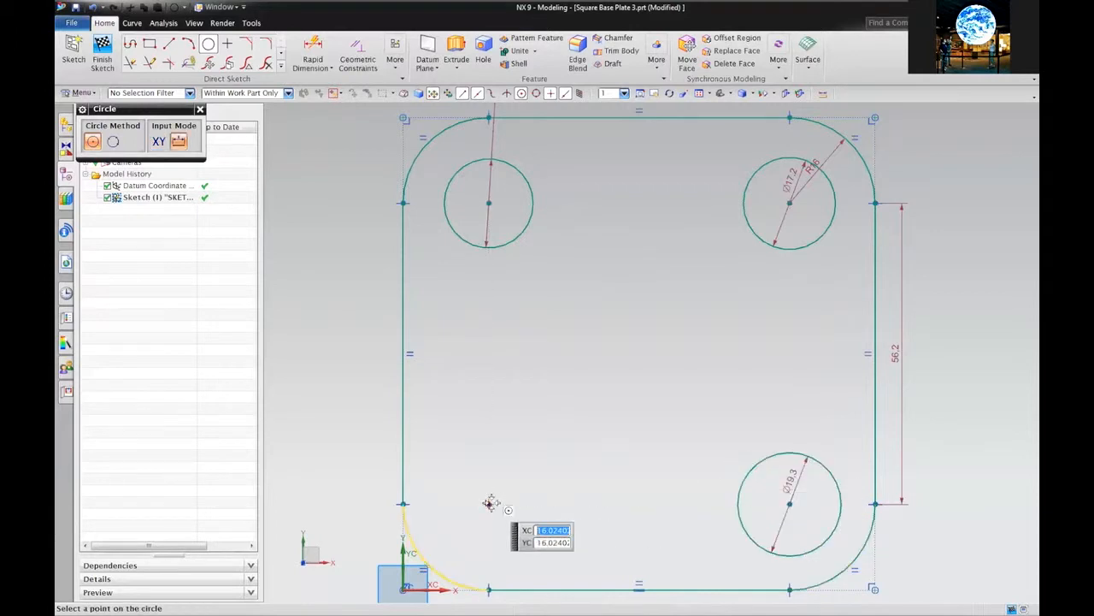
{"action": "left_click", "coordinate": [489, 504]}
{"action": "left_click", "coordinate": [529, 455]}
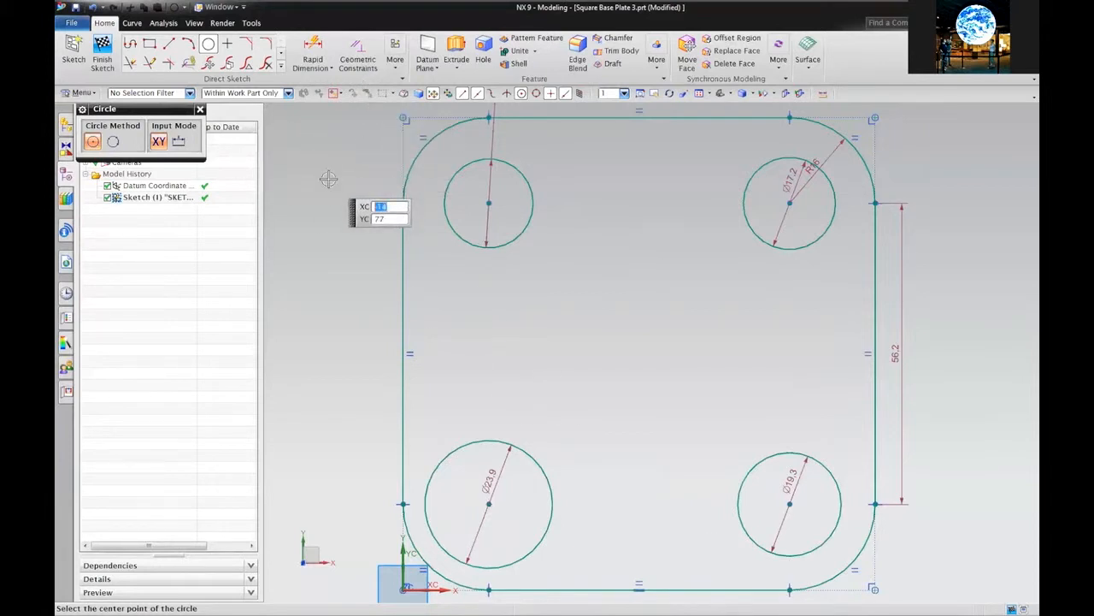
{"action": "key", "text": "Escape"}
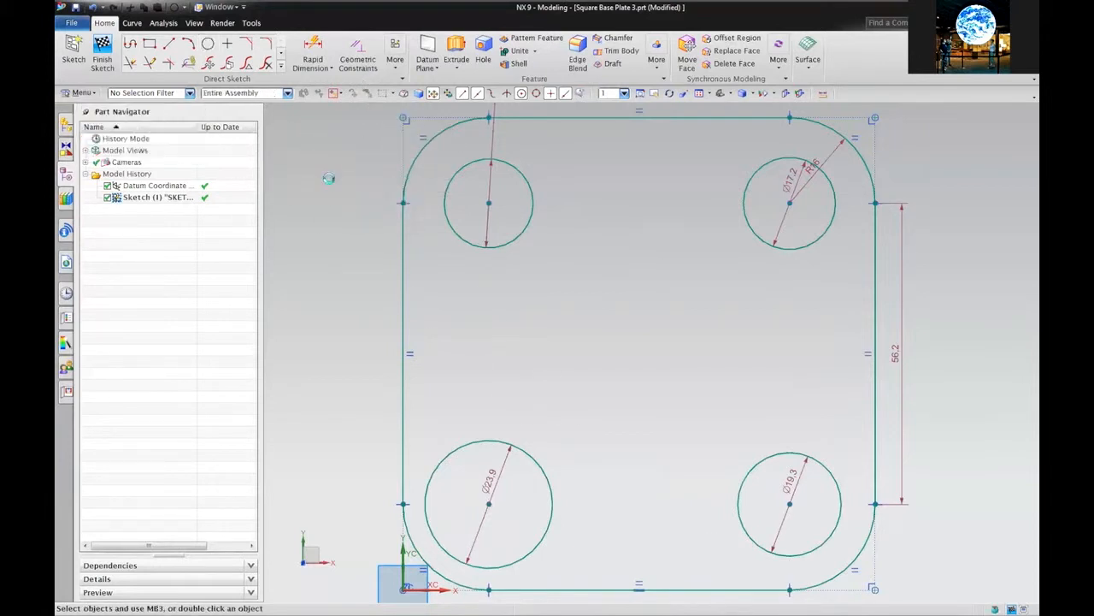
Give all four corner circles an Equal Radius constraint, making them all Ø23.9
{"action": "left_click", "coordinate": [525, 176]}
{"action": "left_click", "coordinate": [764, 164]}
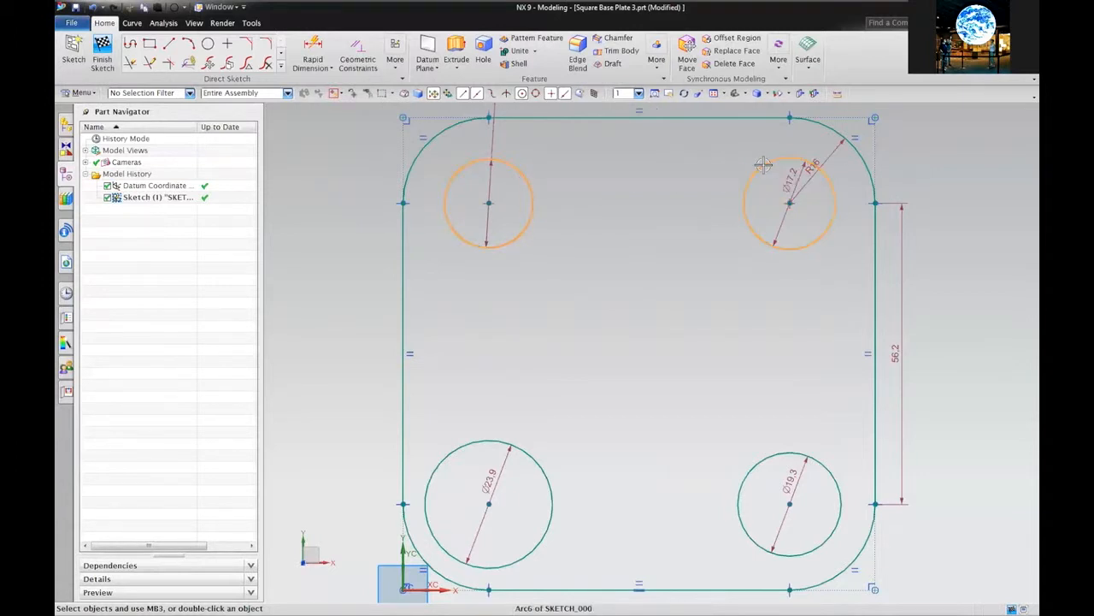
{"action": "left_click", "coordinate": [823, 459]}
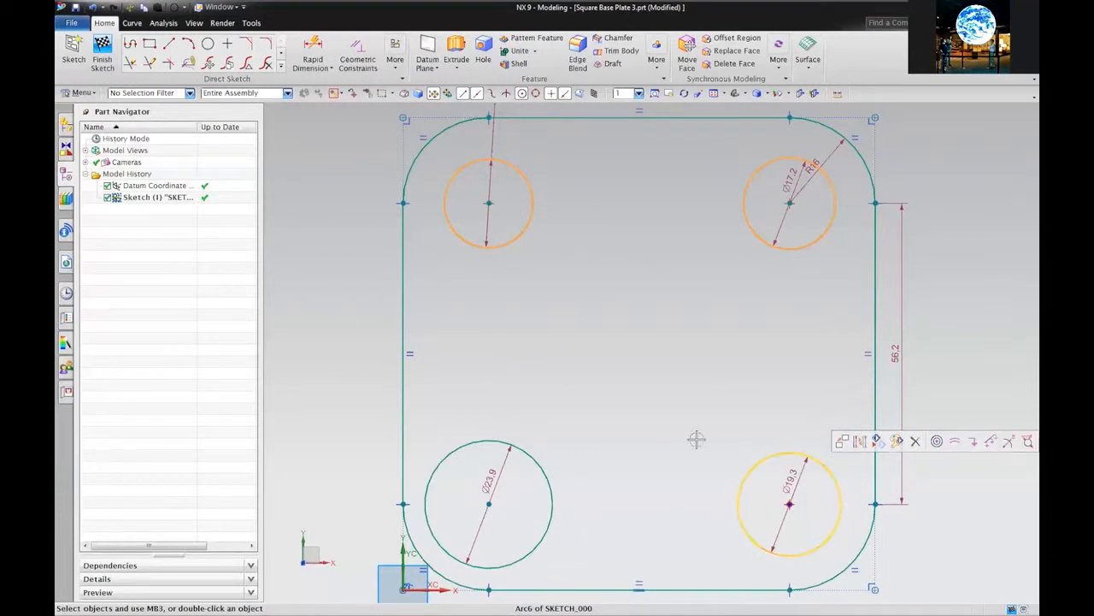
{"action": "left_click", "coordinate": [548, 458]}
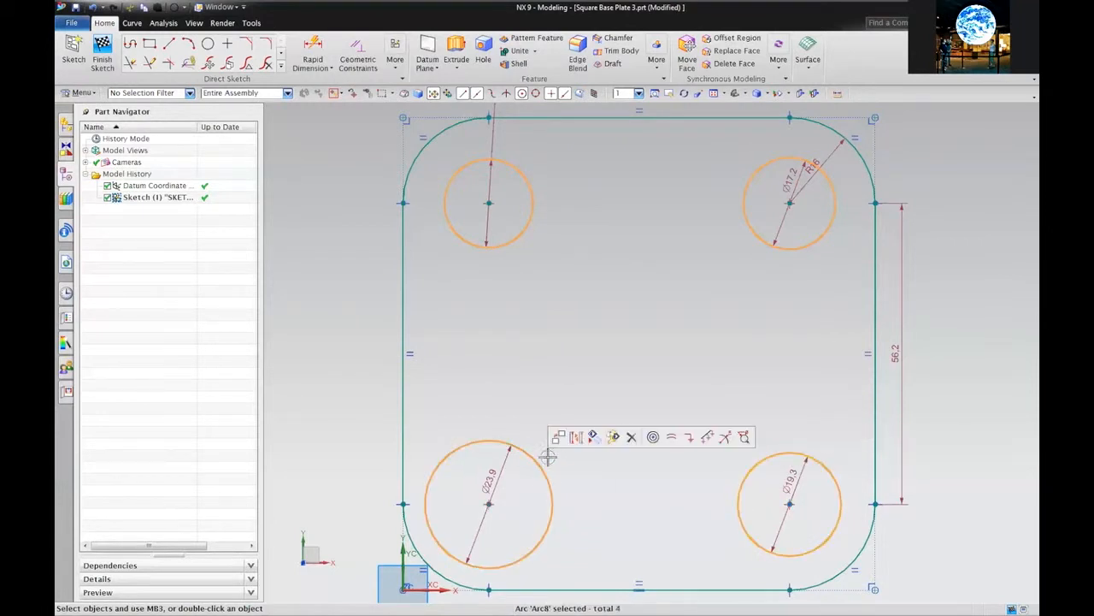
{"action": "left_click", "coordinate": [672, 438]}
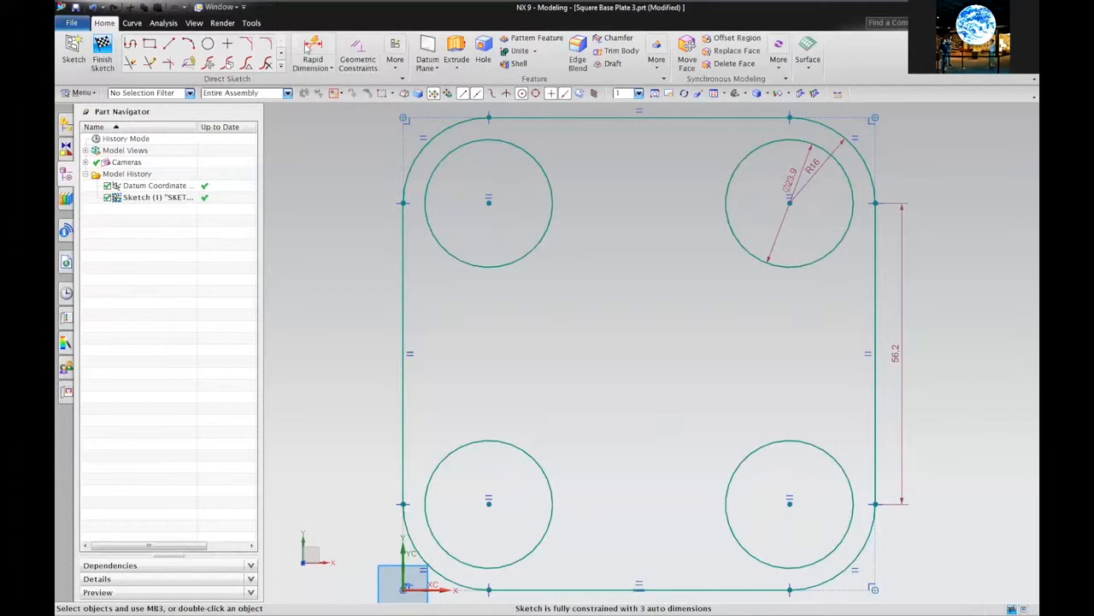
Dimension the plate between its top and bottom edges as 100 mm
{"action": "left_click", "coordinate": [306, 47]}
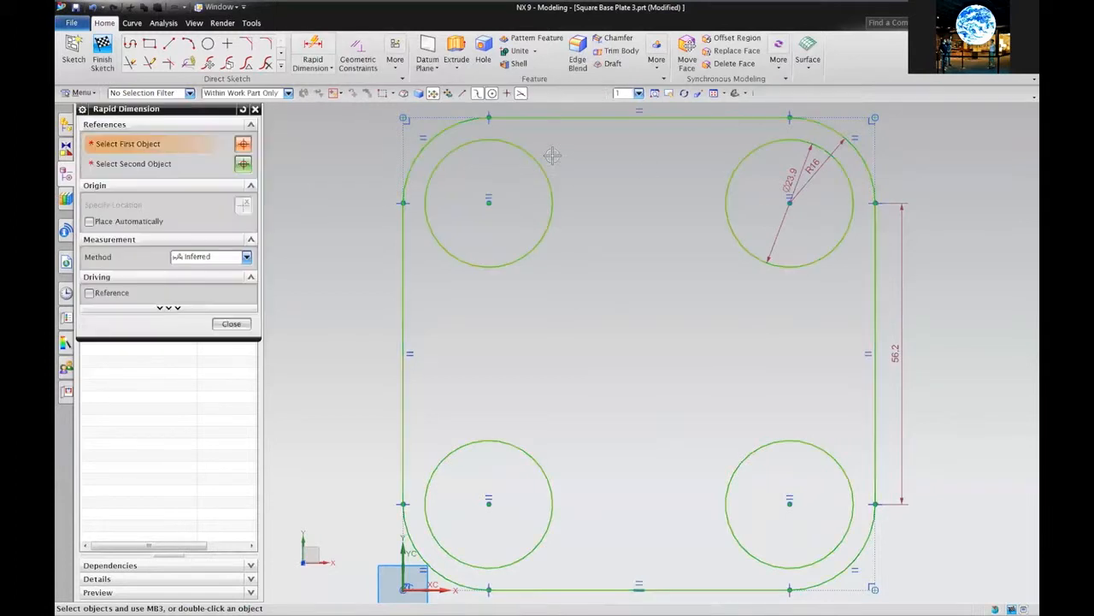
{"action": "left_click", "coordinate": [672, 118]}
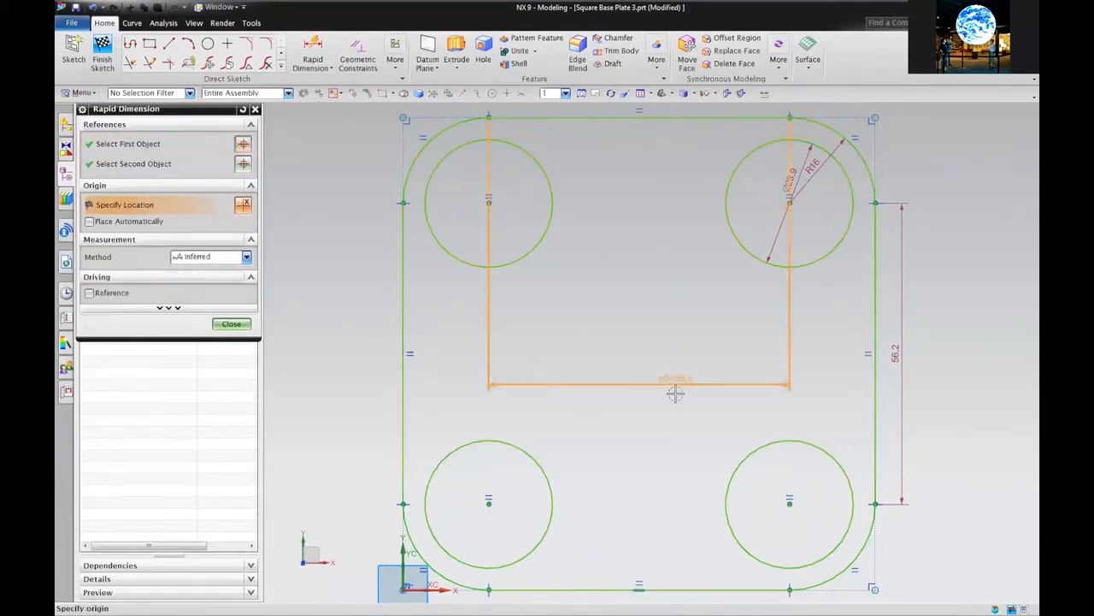
{"action": "left_click", "coordinate": [667, 586]}
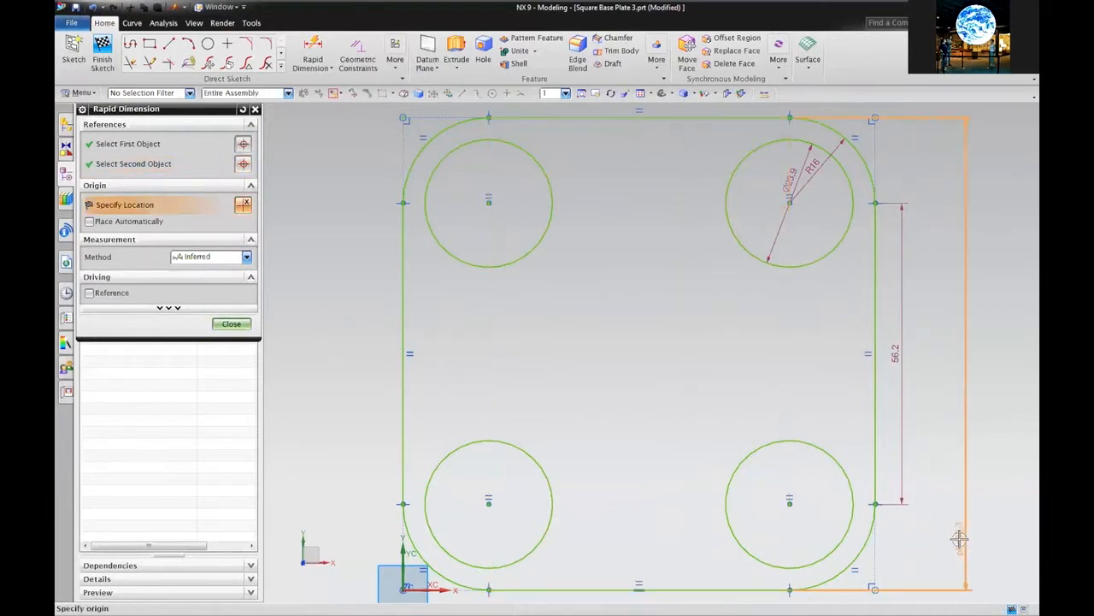
{"action": "left_click", "coordinate": [965, 344]}
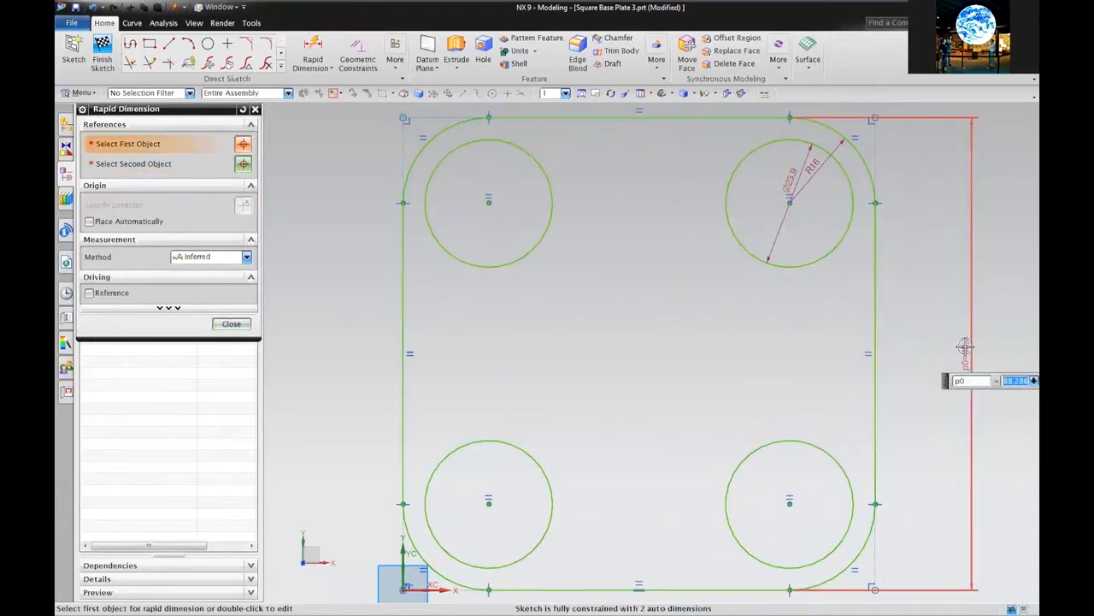
{"action": "type", "text": "100"}
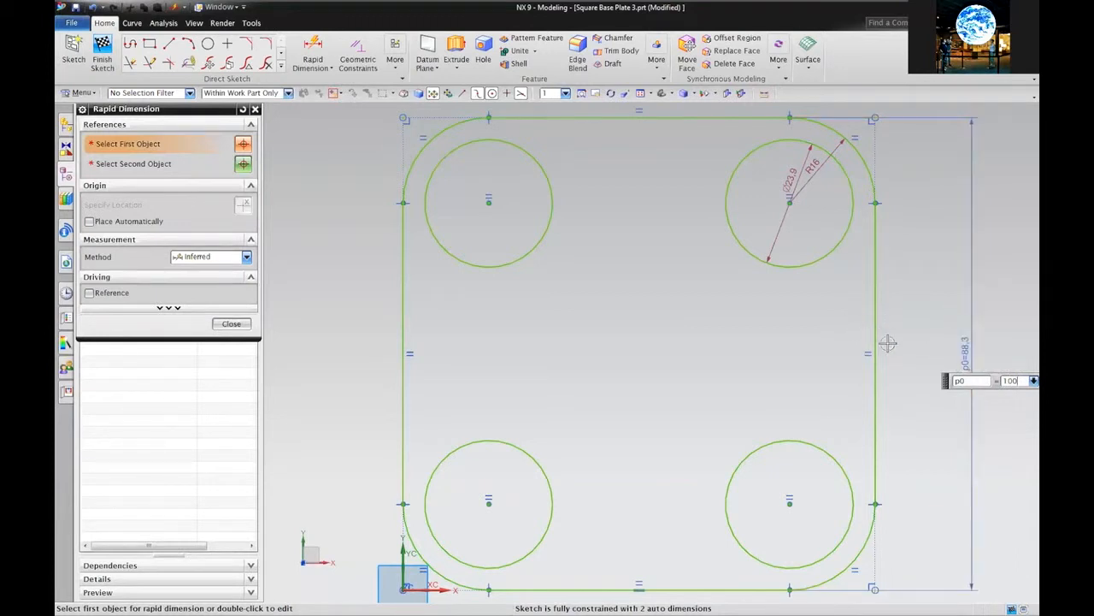
{"action": "key", "text": "Return"}
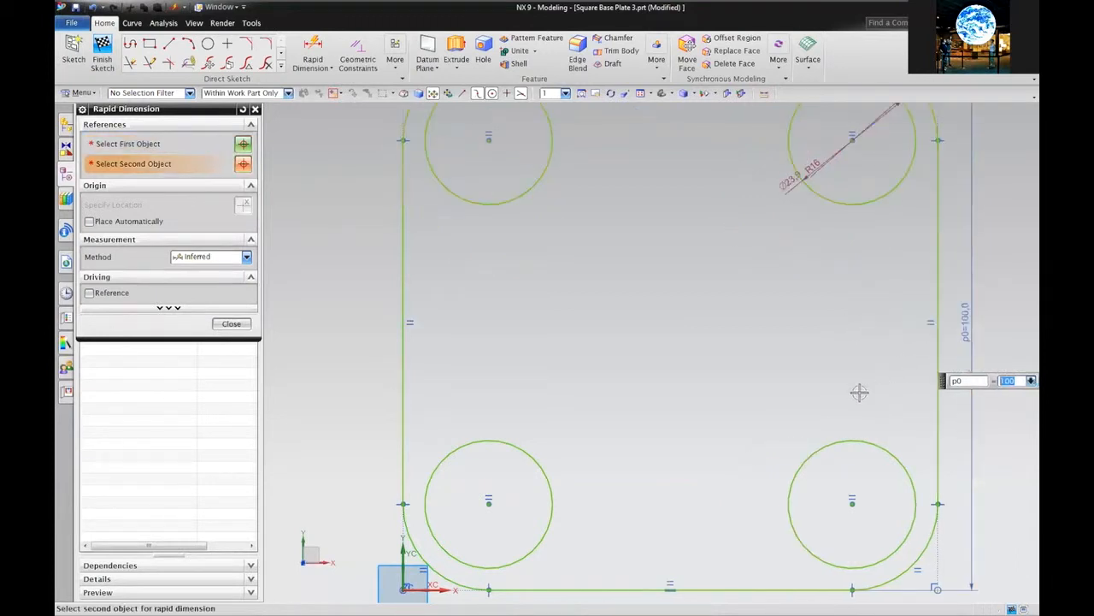
Add a diameter dimension to the top-right hole, setting the holes to Ø10
{"action": "scroll", "coordinate": [643, 99], "scroll_direction": "down", "scroll_amount": 2}
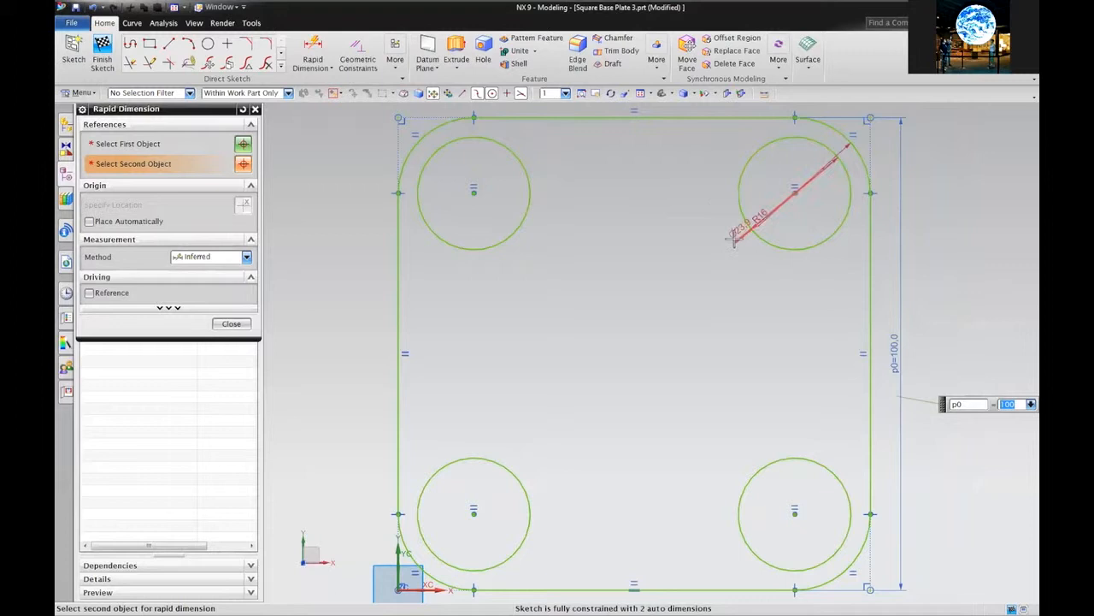
{"action": "left_click", "coordinate": [725, 243]}
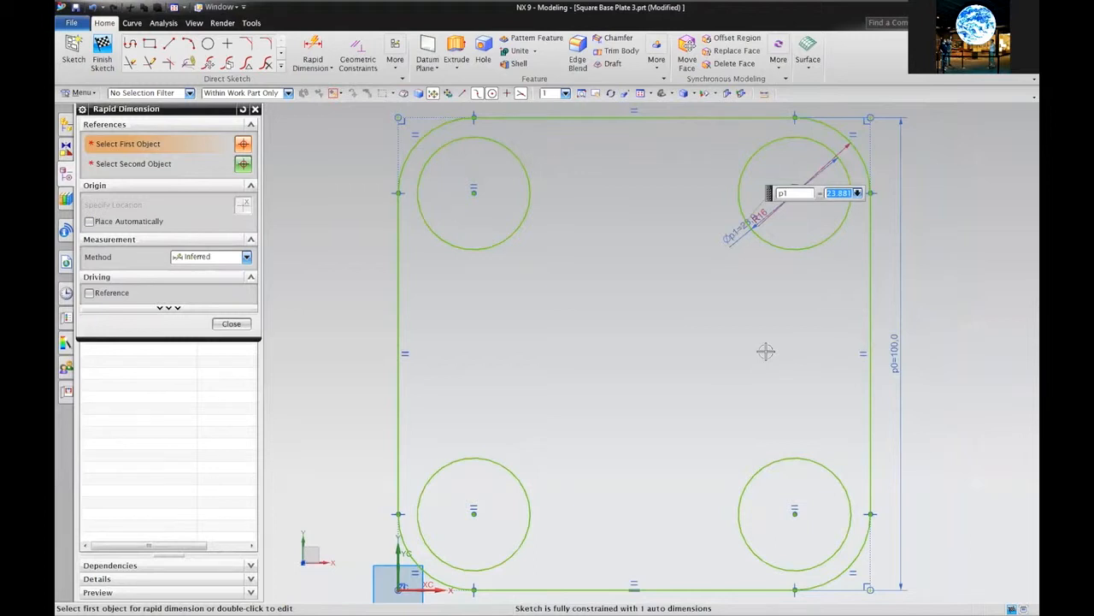
{"action": "type", "text": "10"}
{"action": "key", "text": "Return"}
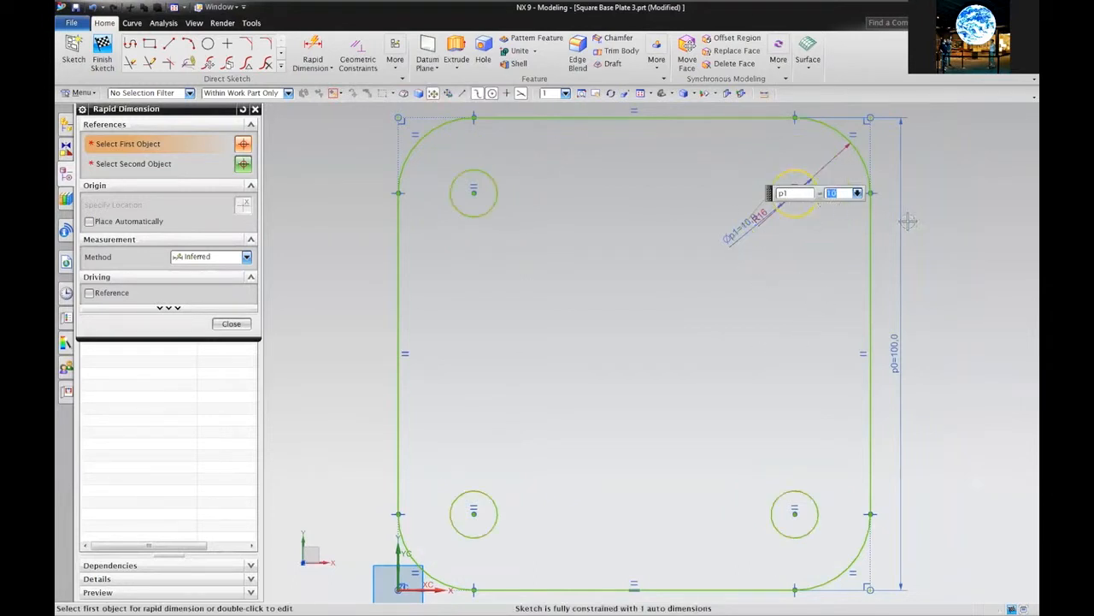
{"action": "middle_click", "coordinate": [927, 245]}
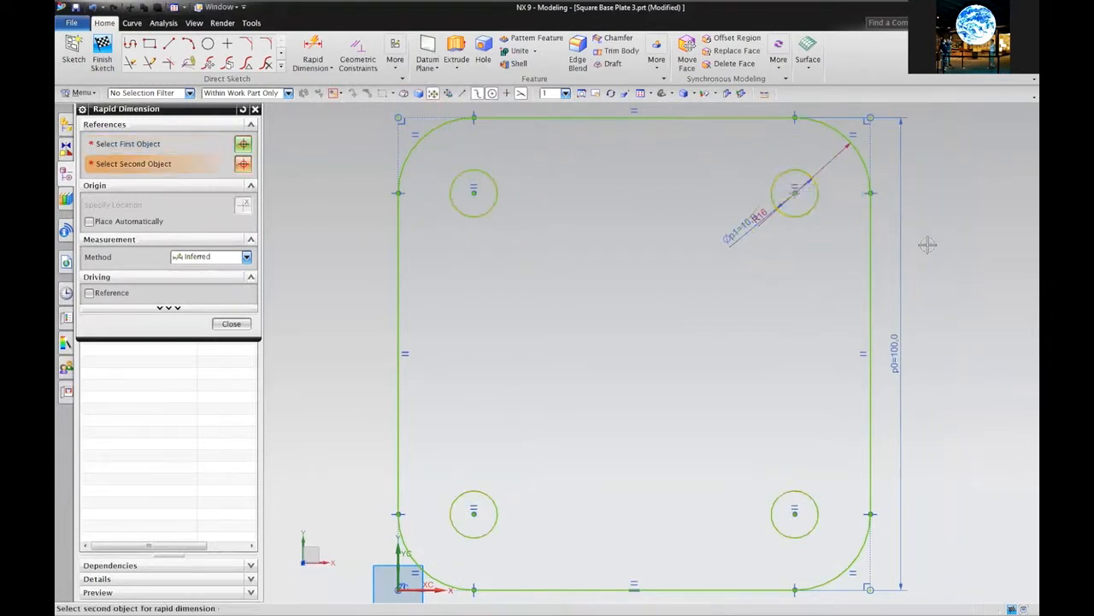
Dimension the corner radius as R10, change the hole diameter to Ø8, and stop dimensioning
{"action": "left_click", "coordinate": [830, 161]}
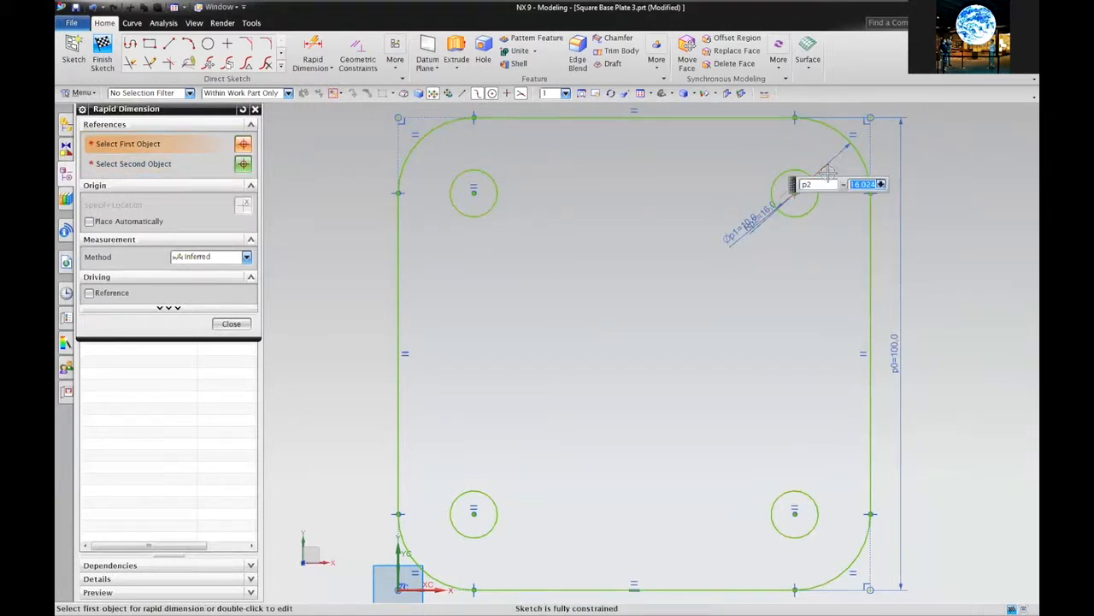
{"action": "type", "text": "10"}
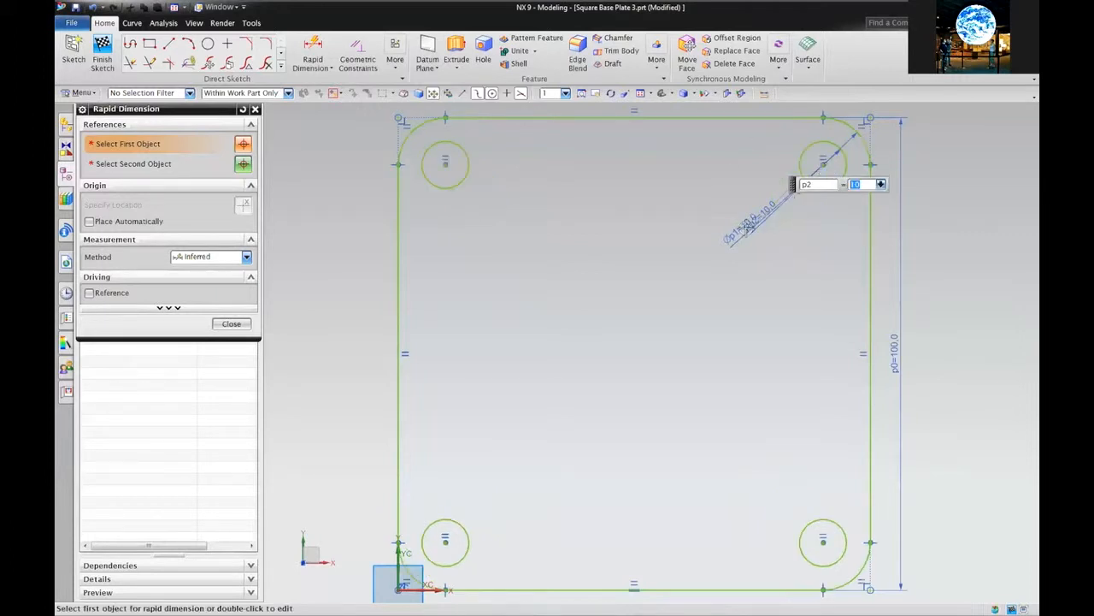
{"action": "double_click", "coordinate": [736, 238]}
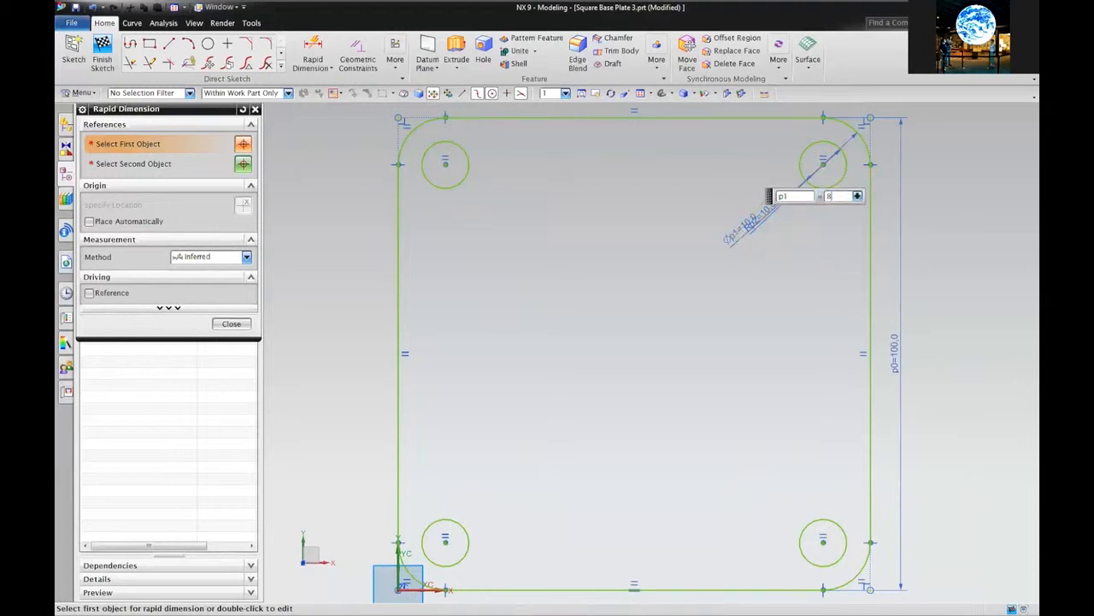
{"action": "type", "text": "8"}
{"action": "key", "text": "Return"}
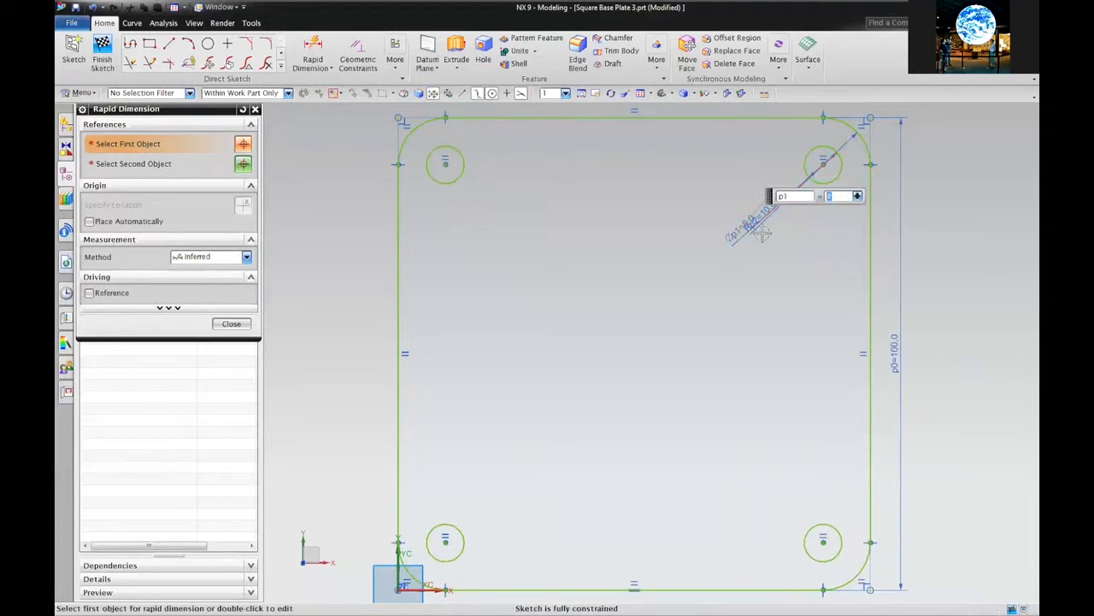
{"action": "scroll", "coordinate": [922, 231], "scroll_direction": "down", "scroll_amount": 1}
{"action": "middle_click", "coordinate": [921, 231]}
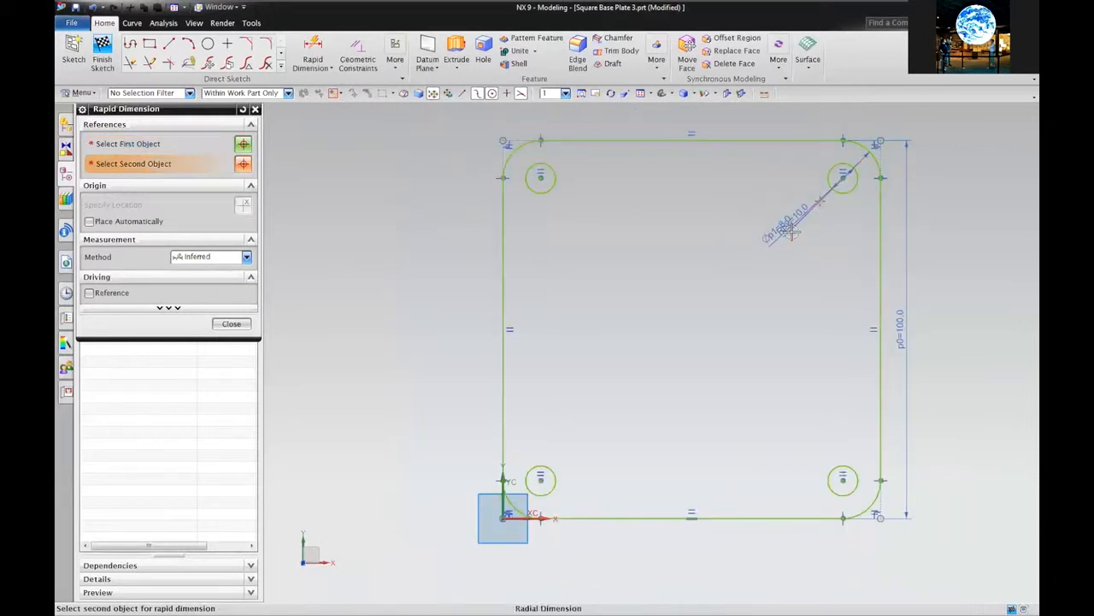
{"action": "middle_click", "coordinate": [924, 242]}
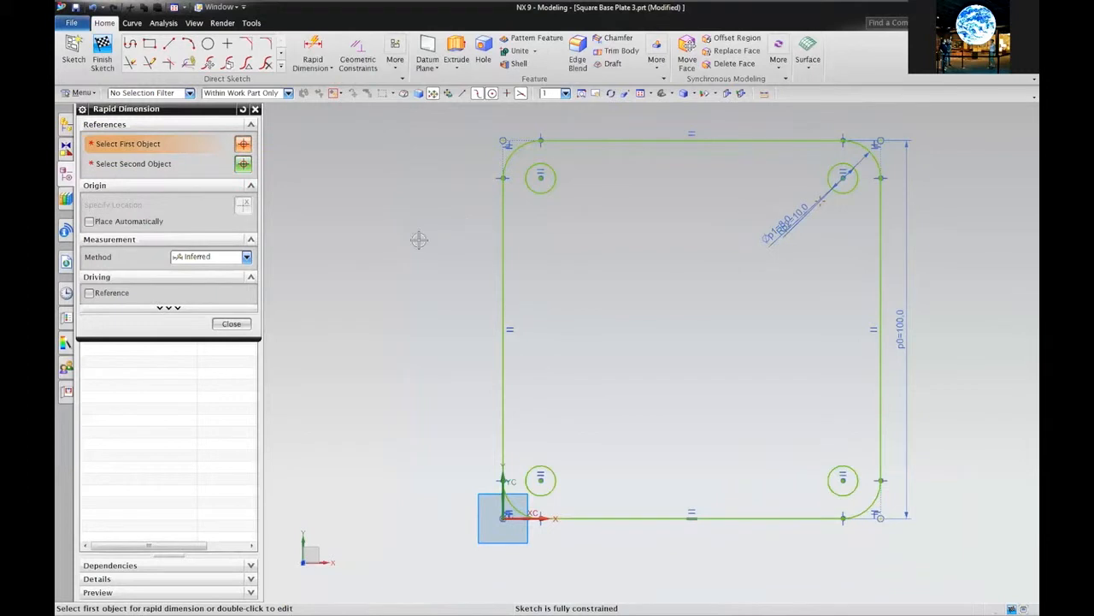
{"action": "left_click", "coordinate": [230, 323]}
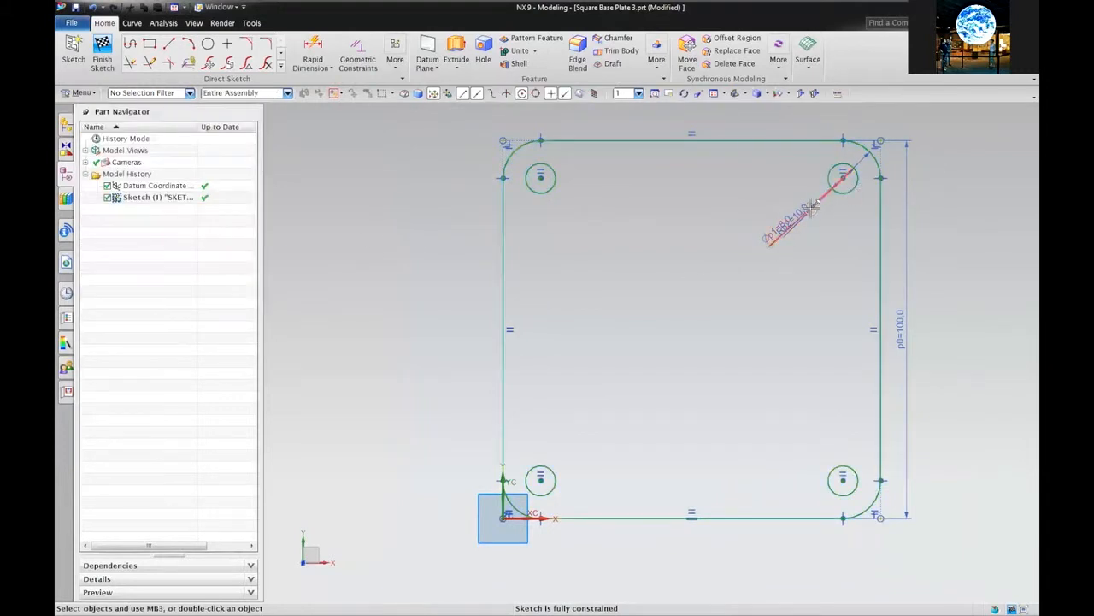
Move the Ø8 and R10 labels to the upper right of the plate and save the part
{"action": "mouse_move", "coordinate": [811, 205]}
{"action": "left_mouse_down"}
{"action": "mouse_move", "coordinate": [794, 165]}
{"action": "mouse_move", "coordinate": [914, 127]}
{"action": "mouse_move", "coordinate": [959, 171]}
{"action": "mouse_move", "coordinate": [980, 216]}
{"action": "left_mouse_up"}
{"action": "left_click_drag", "start_coordinate": [797, 223], "coordinate": [958, 134]}
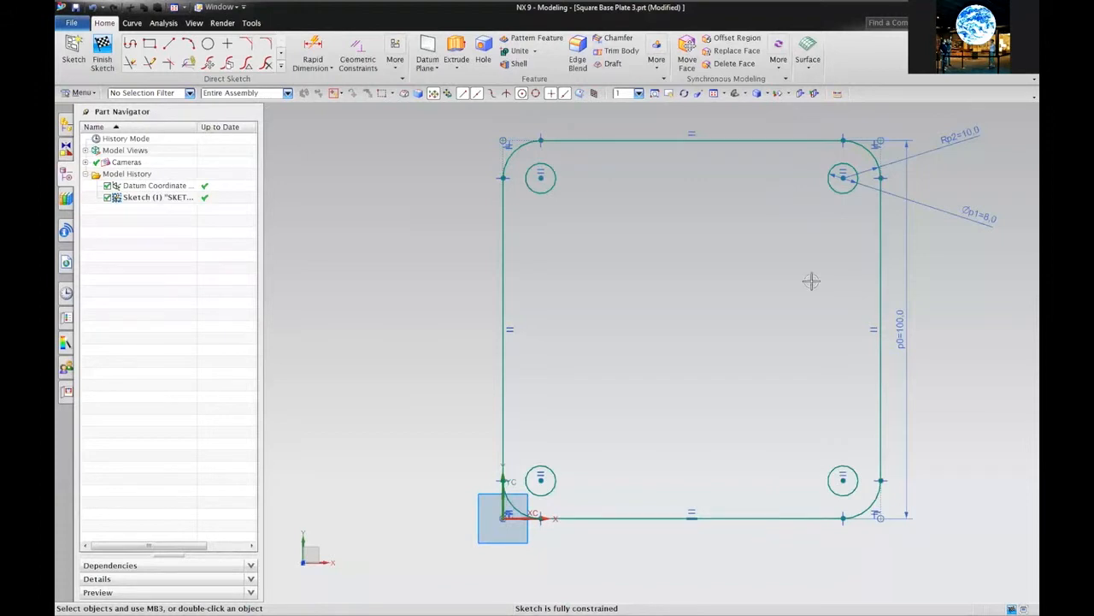
{"action": "left_click", "coordinate": [75, 8]}
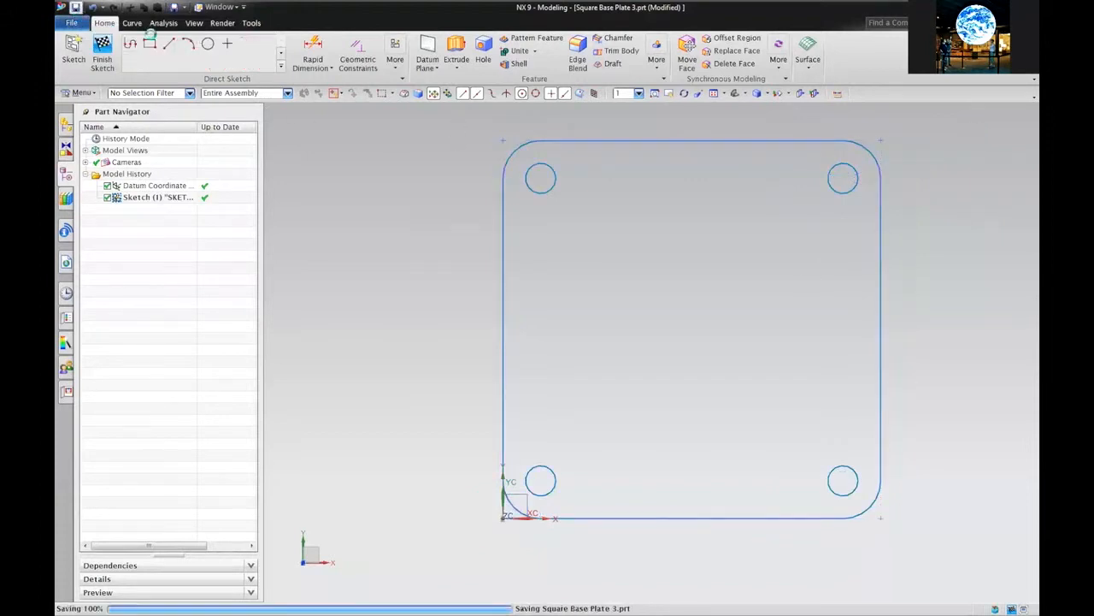
Extrude the sketch 5 mm into a solid plate with four holes, then orbit to view it
{"action": "left_click", "coordinate": [450, 56]}
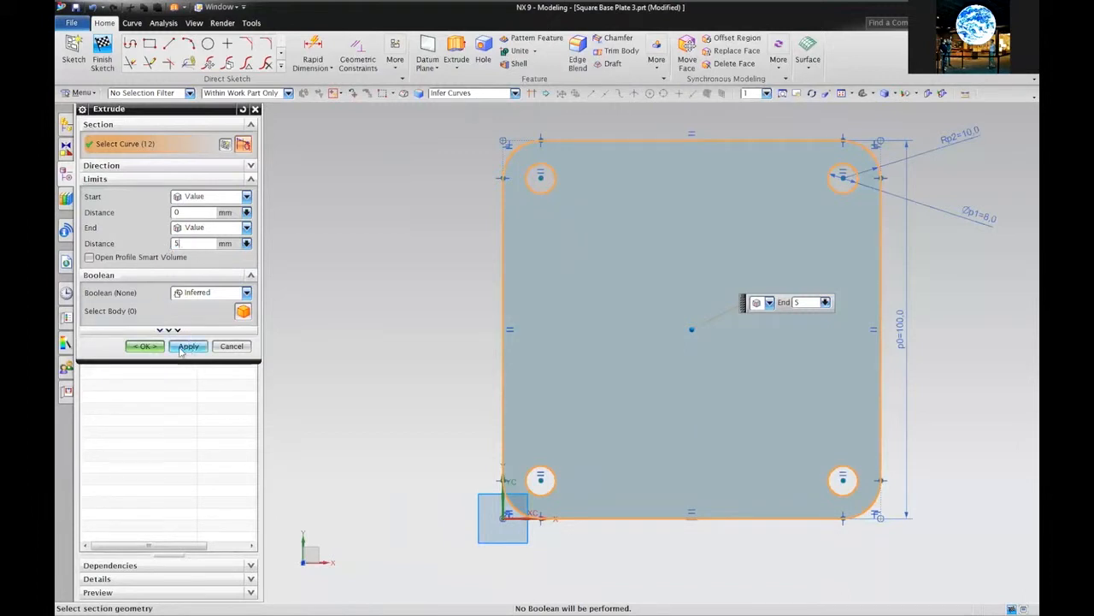
{"action": "left_click", "coordinate": [144, 345]}
{"action": "mouse_move", "coordinate": [409, 368]}
{"action": "middle_mouse_down"}
{"action": "mouse_move", "coordinate": [419, 319]}
{"action": "mouse_move", "coordinate": [420, 328]}
{"action": "mouse_move", "coordinate": [455, 293]}
{"action": "mouse_move", "coordinate": [408, 350]}
{"action": "middle_mouse_up"}
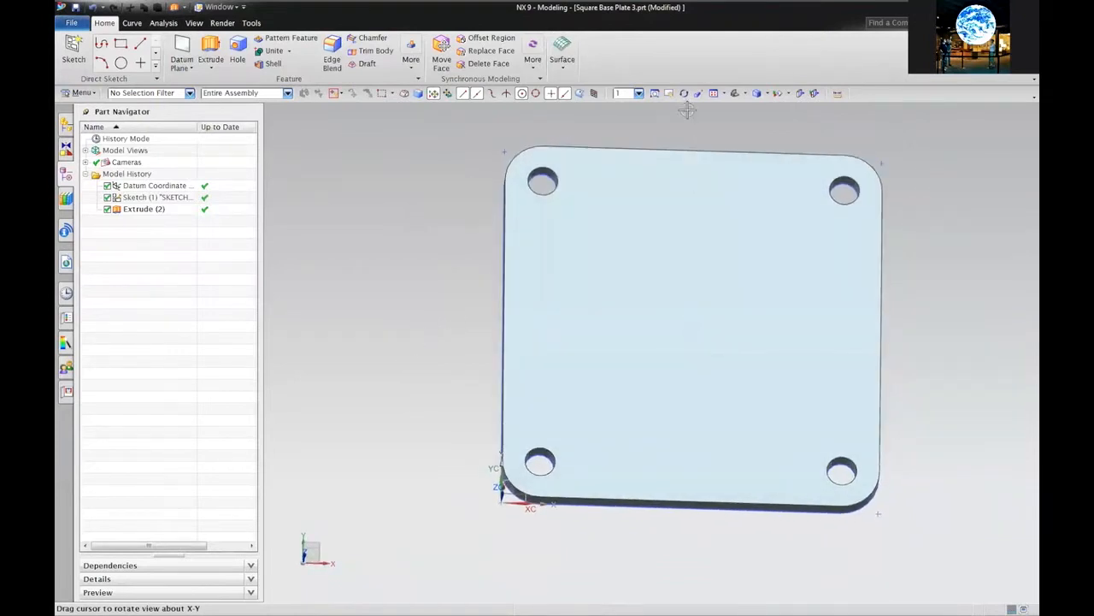
Orient the view to Top and reopen Extrude (2) for editing
{"action": "right_click", "coordinate": [392, 192]}
{"action": "mouse_move", "coordinate": [436, 349]}
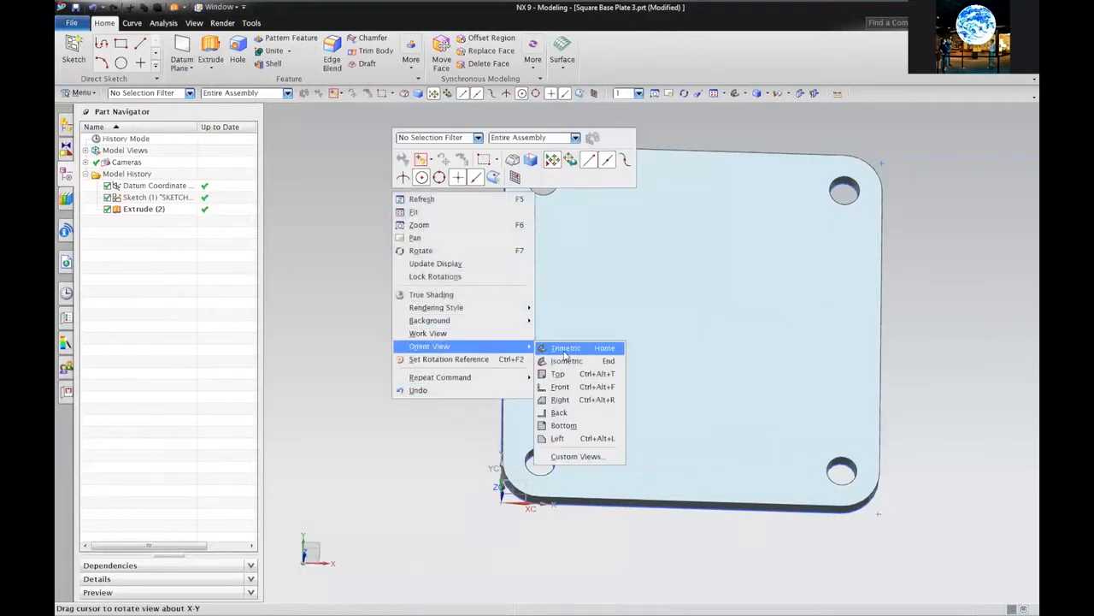
{"action": "left_click", "coordinate": [555, 373]}
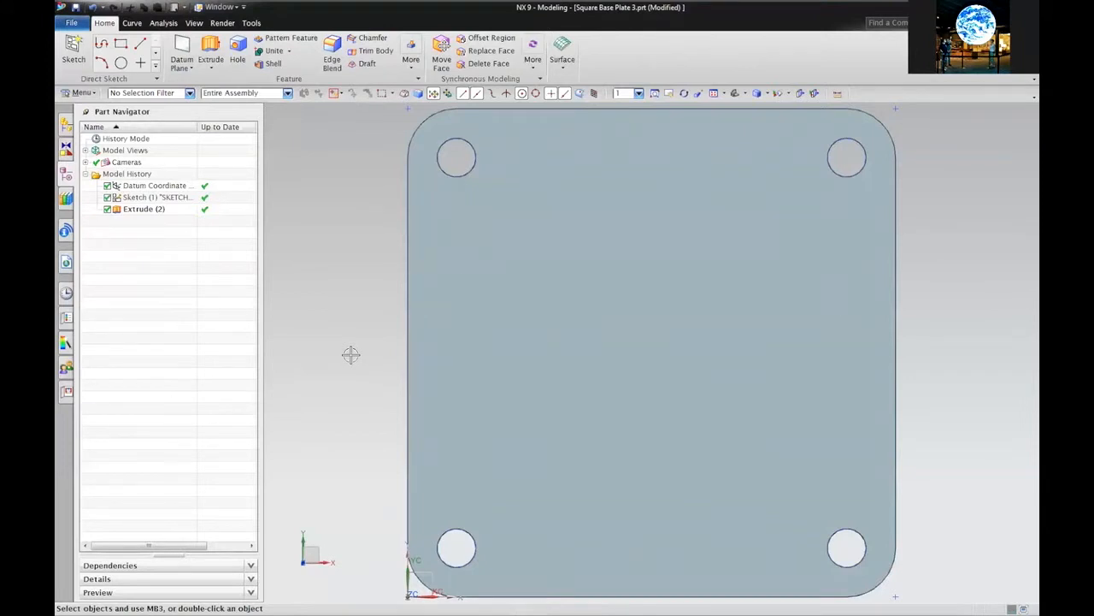
{"action": "left_click", "coordinate": [402, 347]}
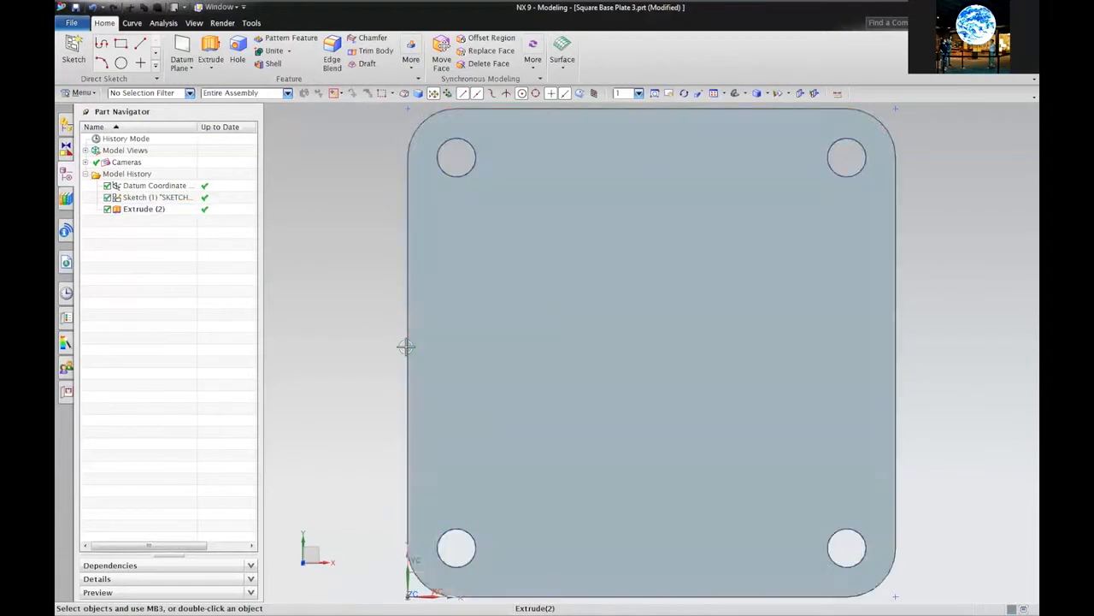
{"action": "left_click", "coordinate": [404, 347]}
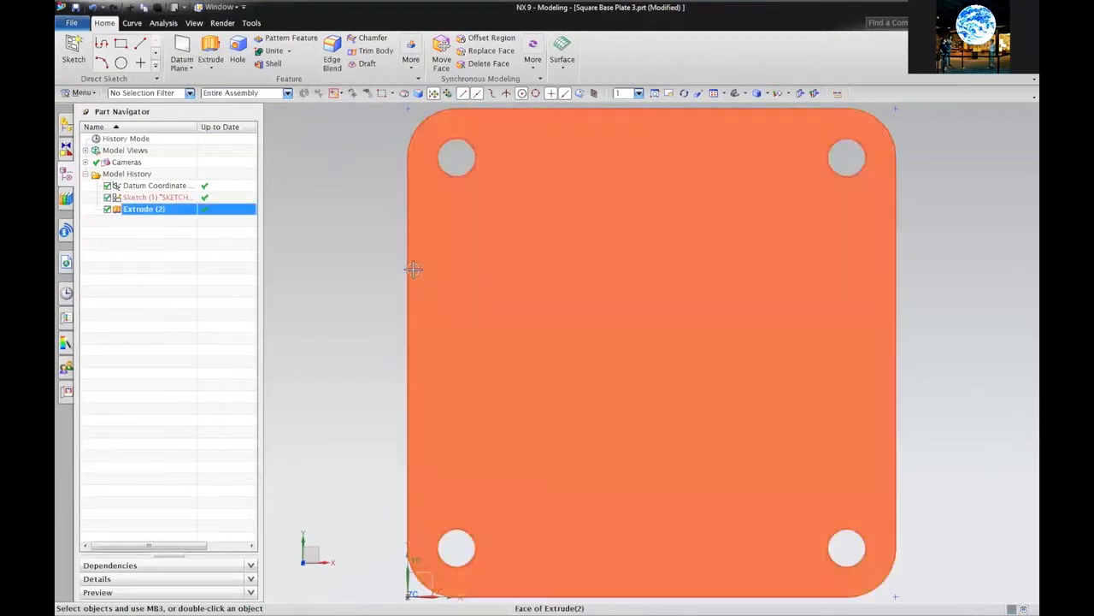
{"action": "double_click", "coordinate": [413, 269]}
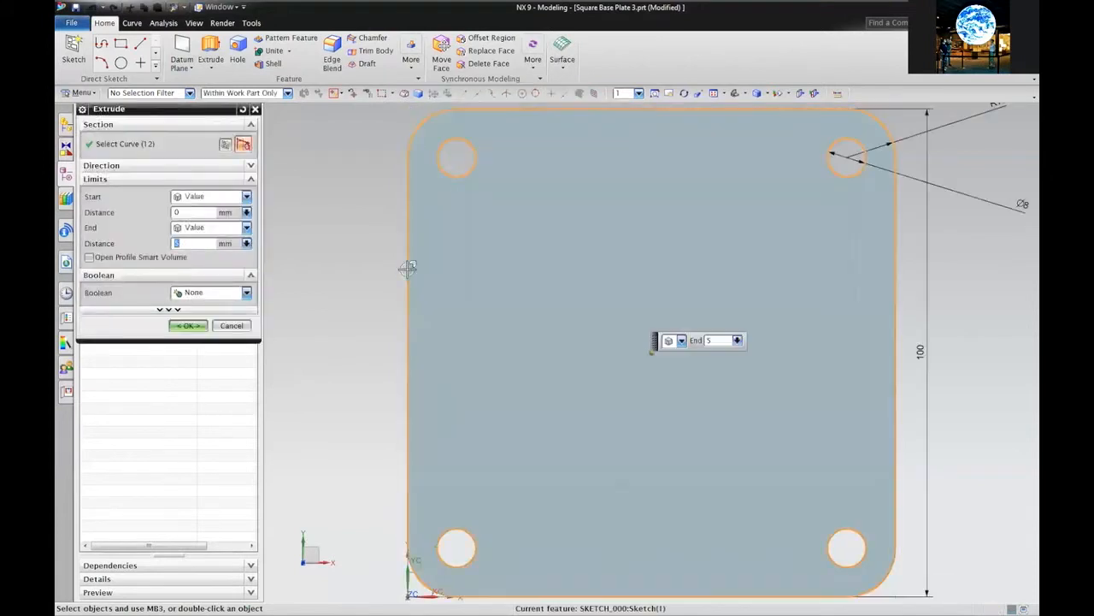
Change the plate side to 75, hole diameter to 4 and corner radius to 20, then finish the edit
{"action": "left_click", "coordinate": [923, 353]}
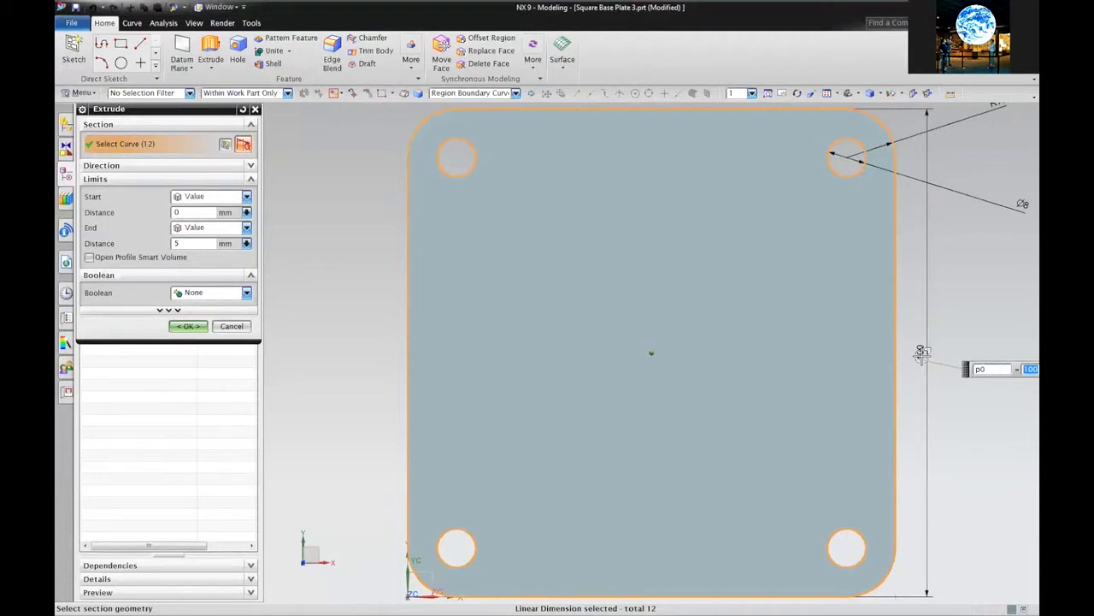
{"action": "type", "text": "7"}
{"action": "key", "text": "Return"}
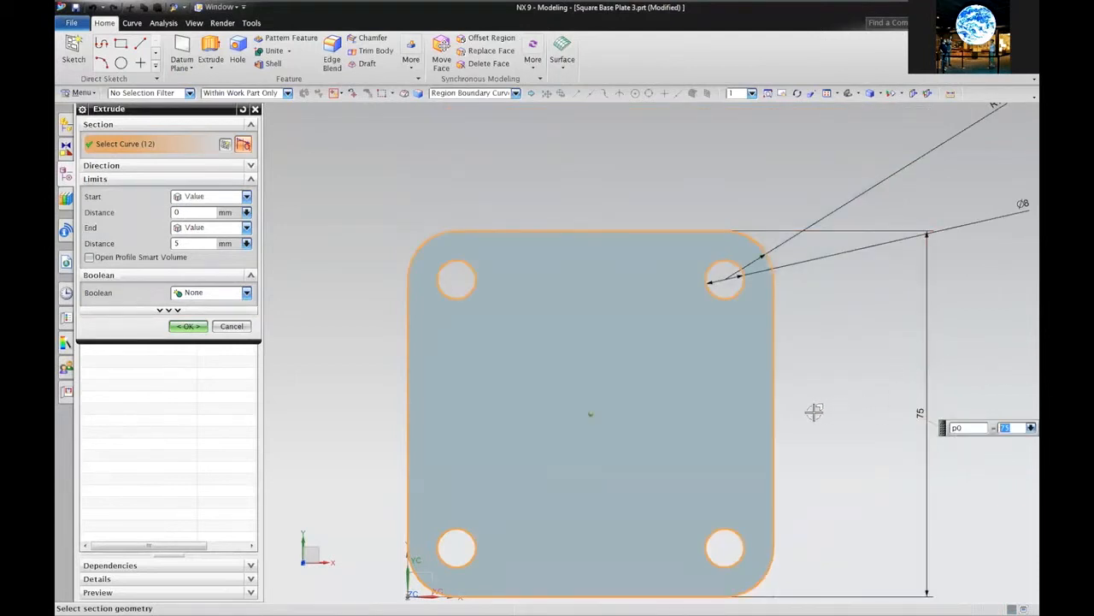
{"action": "left_click", "coordinate": [831, 250]}
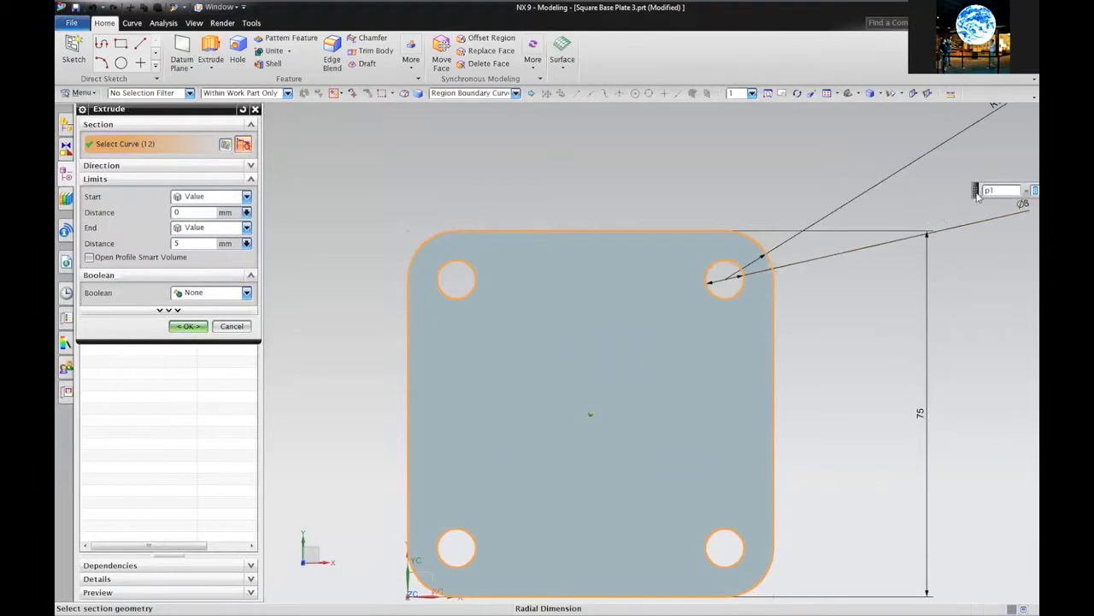
{"action": "left_click_drag", "start_coordinate": [978, 195], "coordinate": [782, 235]}
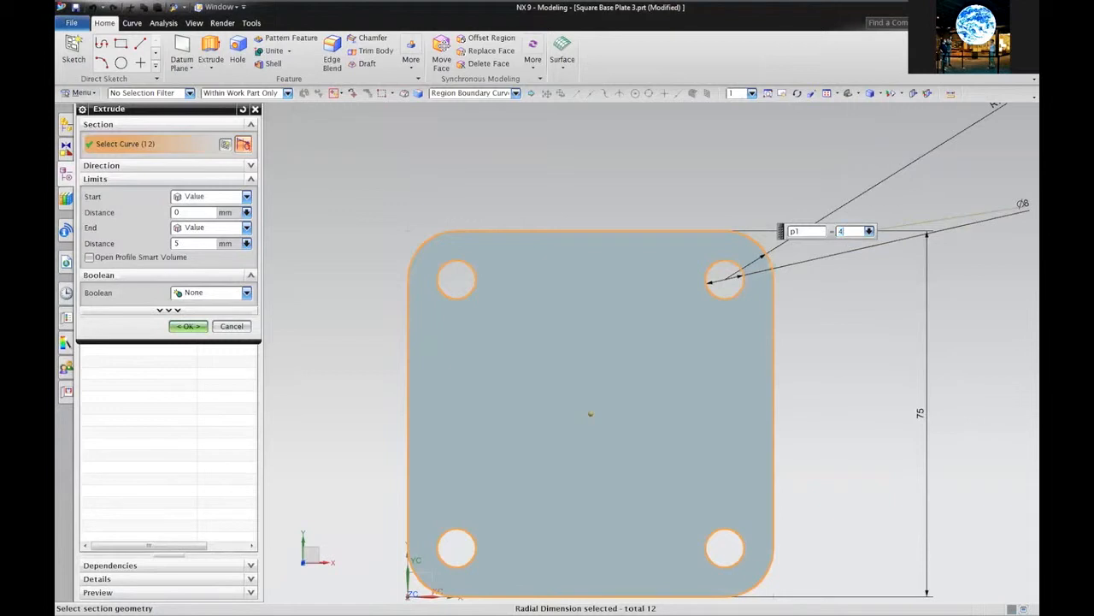
{"action": "key", "text": "Return"}
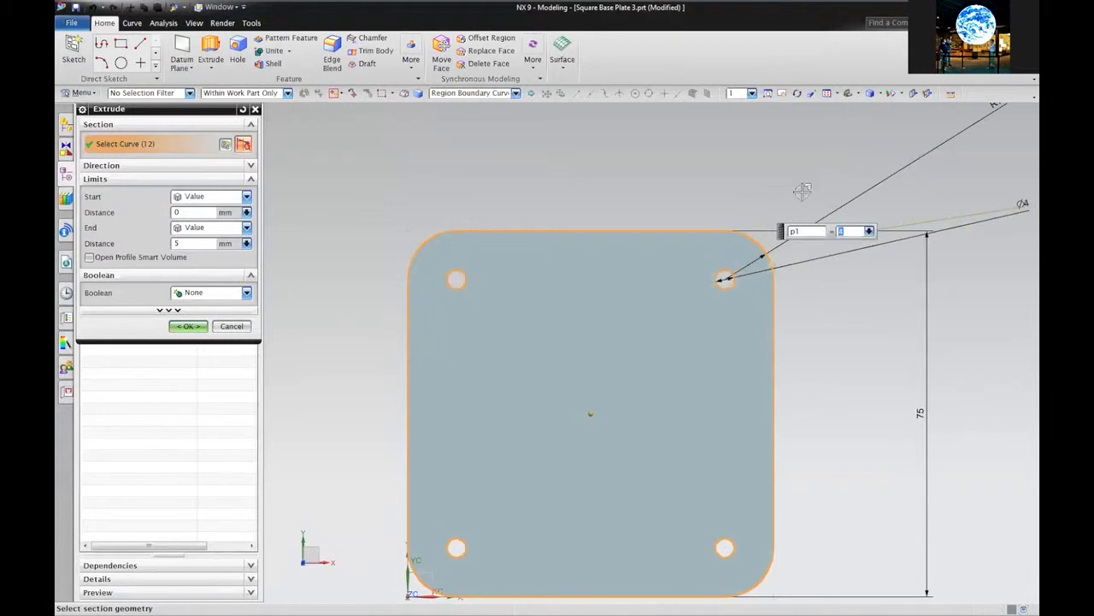
{"action": "left_click", "coordinate": [887, 179]}
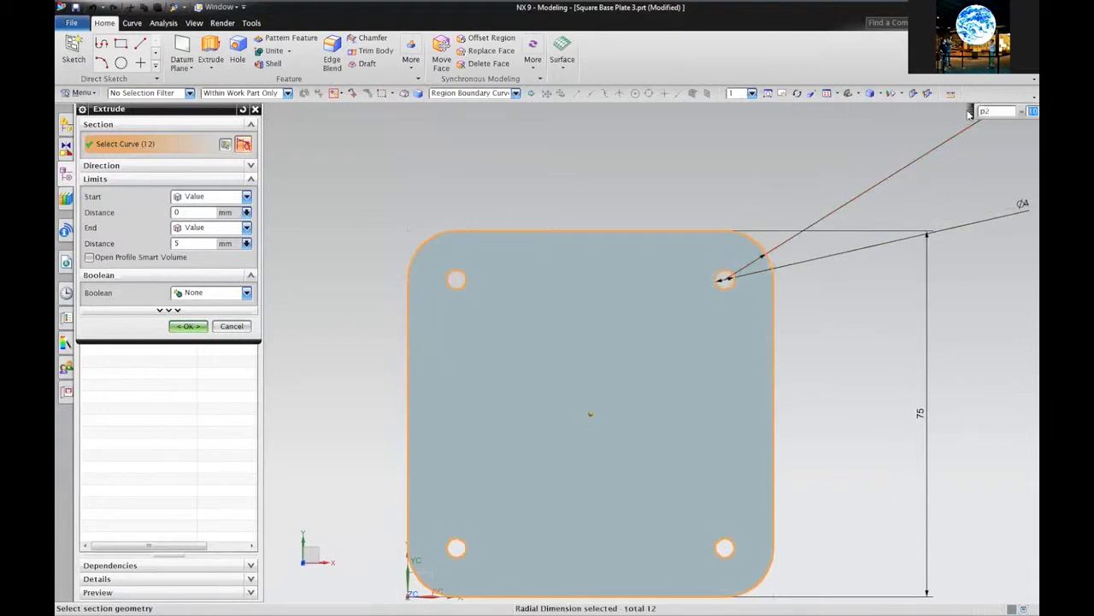
{"action": "left_click_drag", "start_coordinate": [971, 113], "coordinate": [780, 167]}
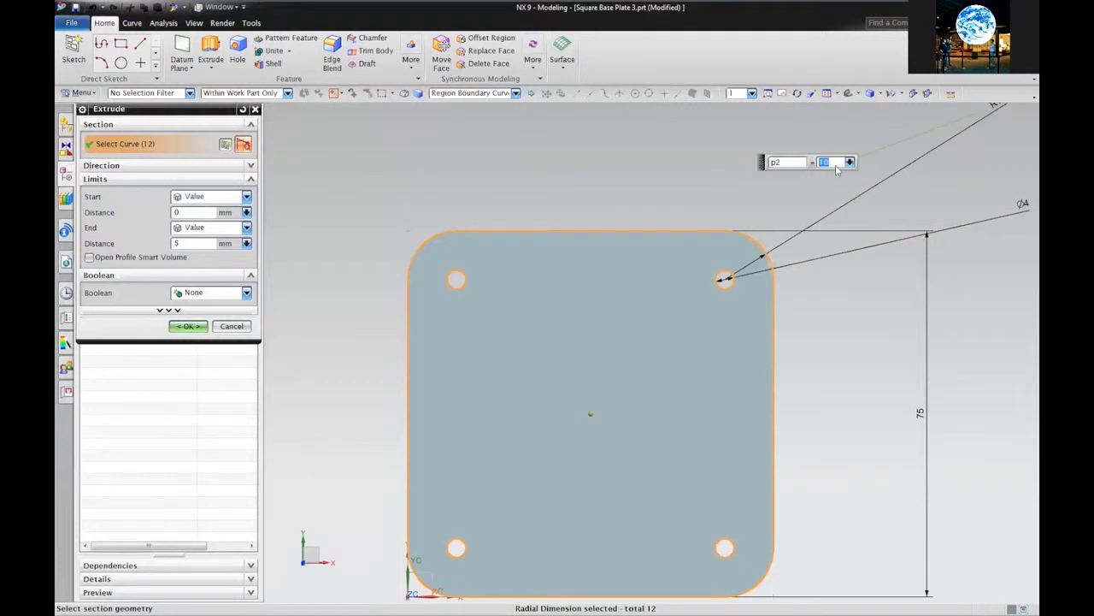
{"action": "key", "text": "Return"}
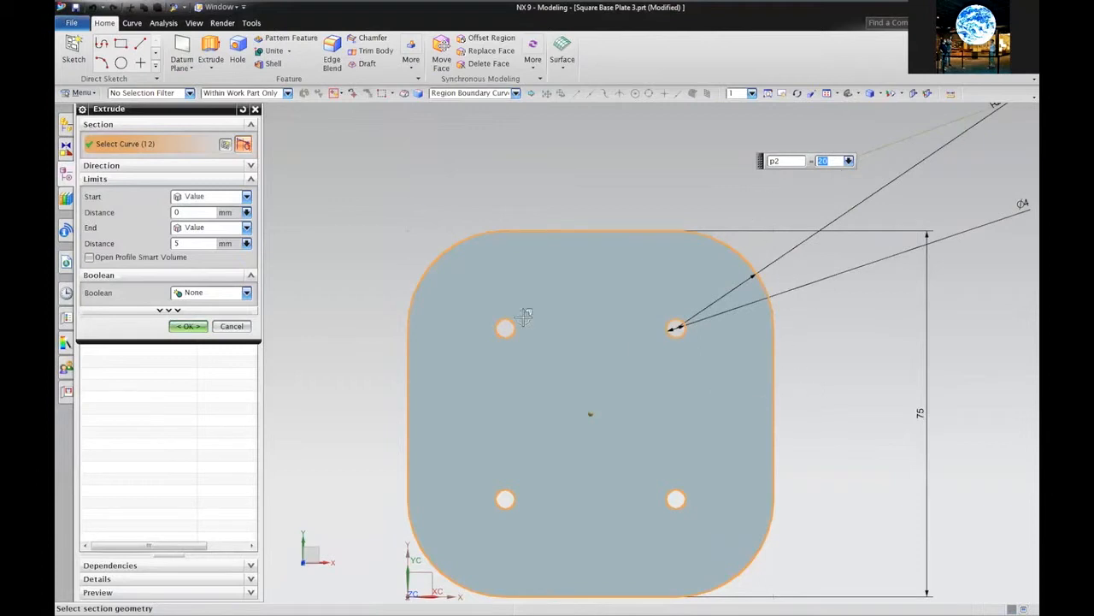
{"action": "middle_click_drag", "start_coordinate": [347, 311], "coordinate": [367, 247]}
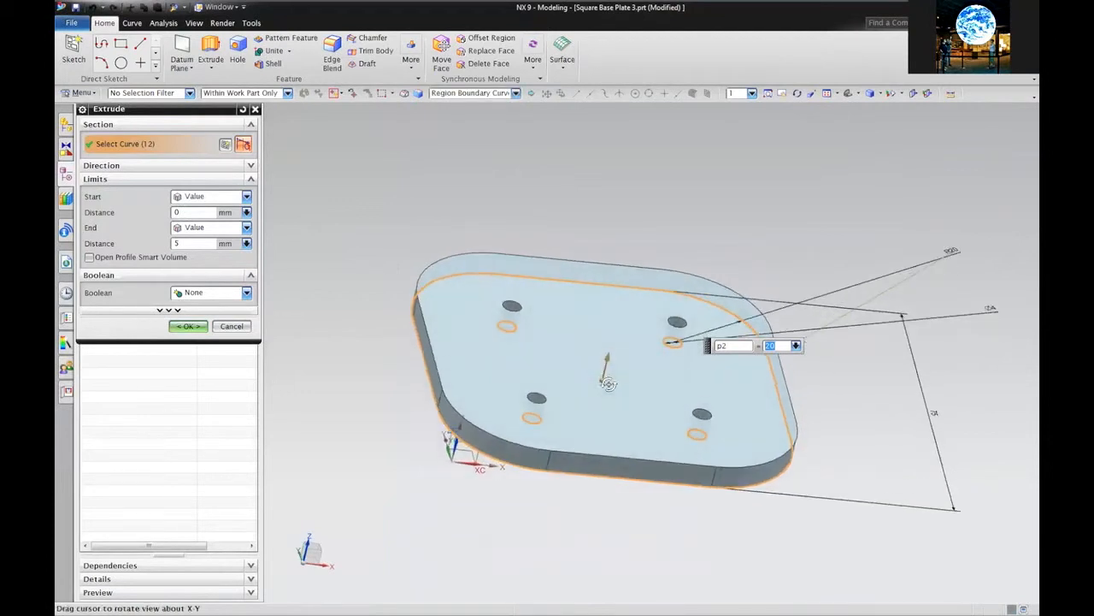
{"action": "middle_click", "coordinate": [619, 317]}
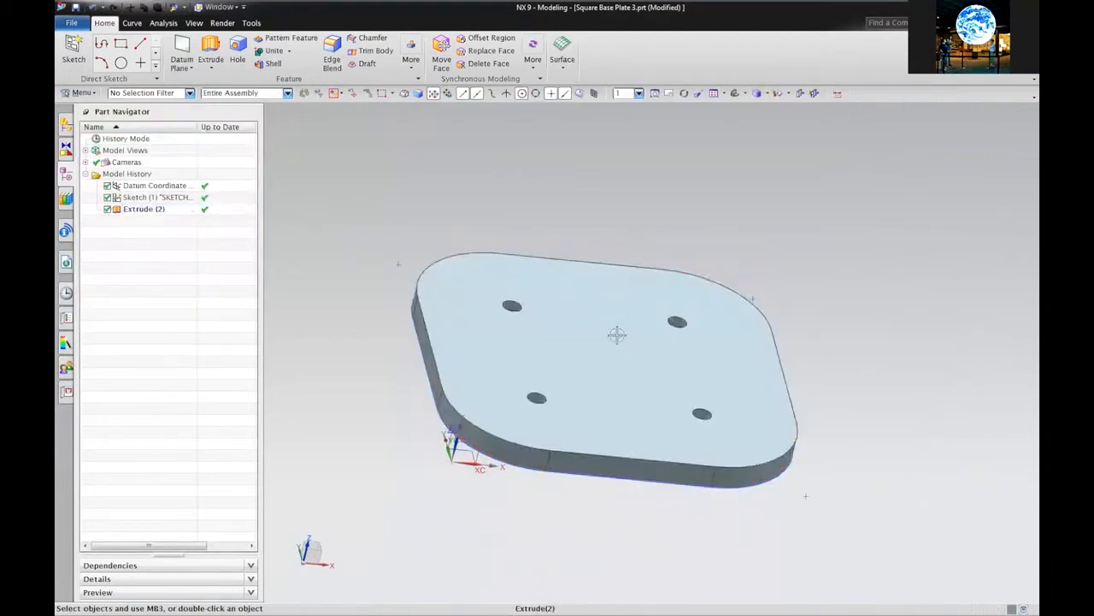
Change the Extrude (2) end distance to 15 mm to thicken the plate
{"action": "double_click", "coordinate": [617, 335]}
{"action": "left_click", "coordinate": [536, 356]}
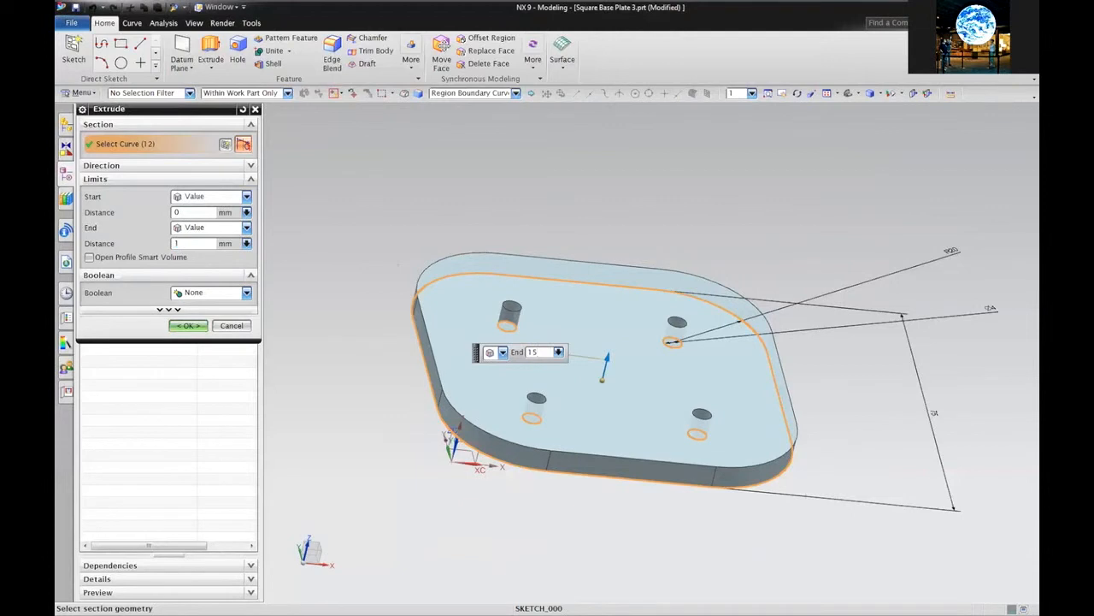
{"action": "type", "text": "15"}
{"action": "key", "text": "Return"}
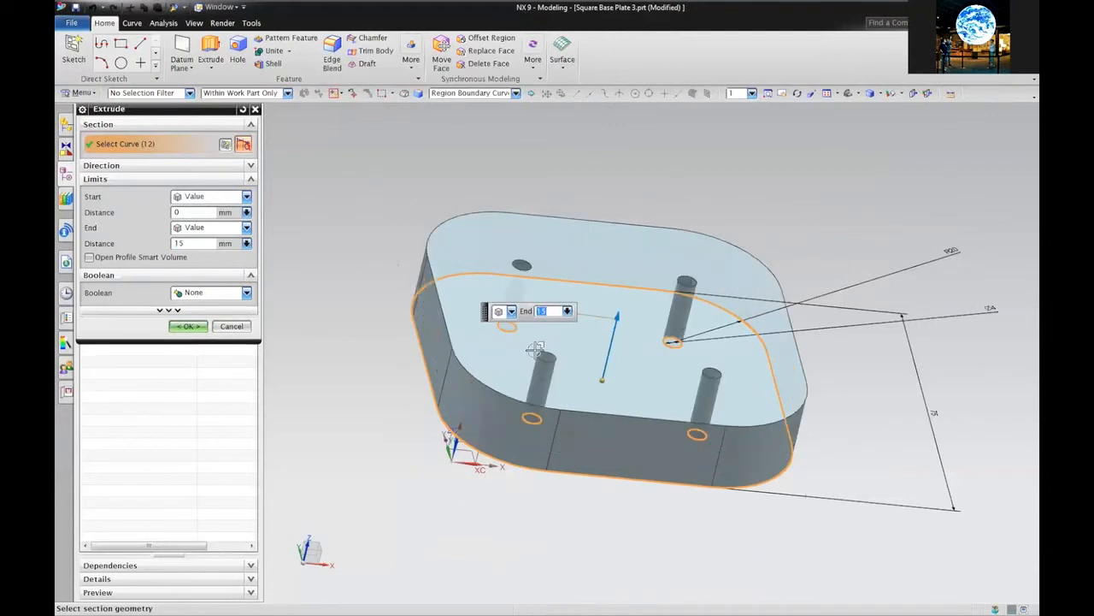
{"action": "middle_click", "coordinate": [551, 198]}
{"action": "middle_click_drag", "start_coordinate": [550, 196], "coordinate": [512, 375]}
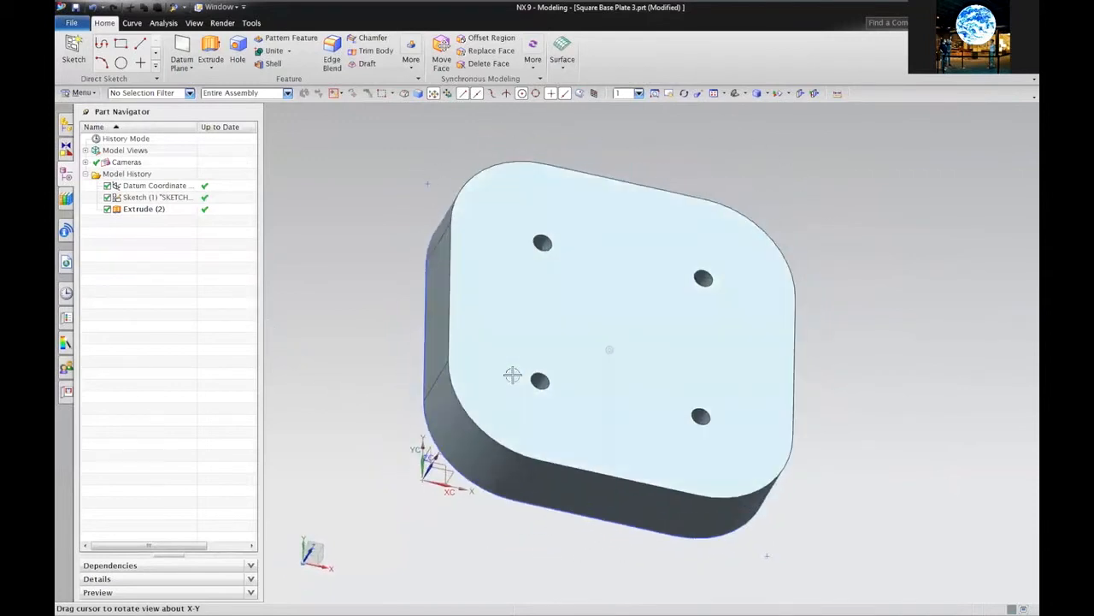
Save the Square Base Plate 3 part
{"action": "left_click", "coordinate": [528, 357]}
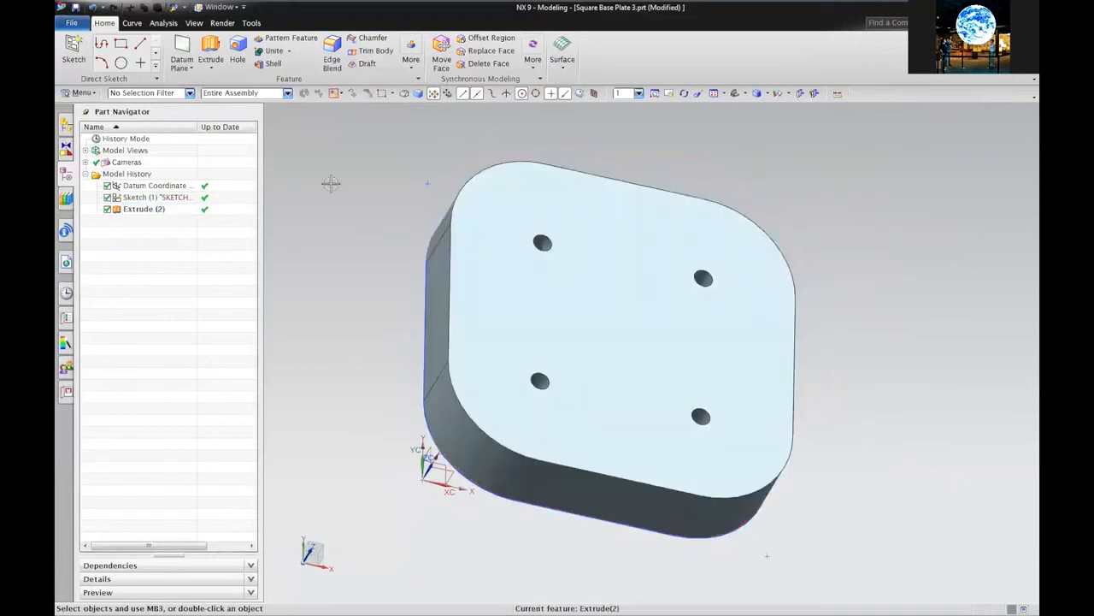
{"action": "left_click", "coordinate": [73, 22]}
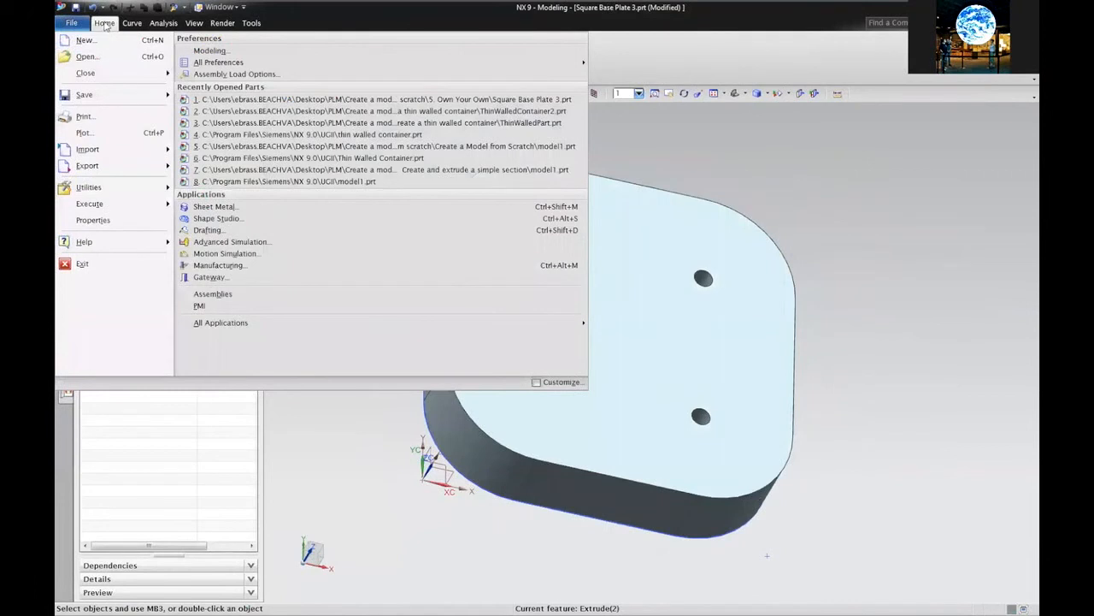
{"action": "left_click", "coordinate": [104, 24]}
{"action": "left_click", "coordinate": [75, 7]}
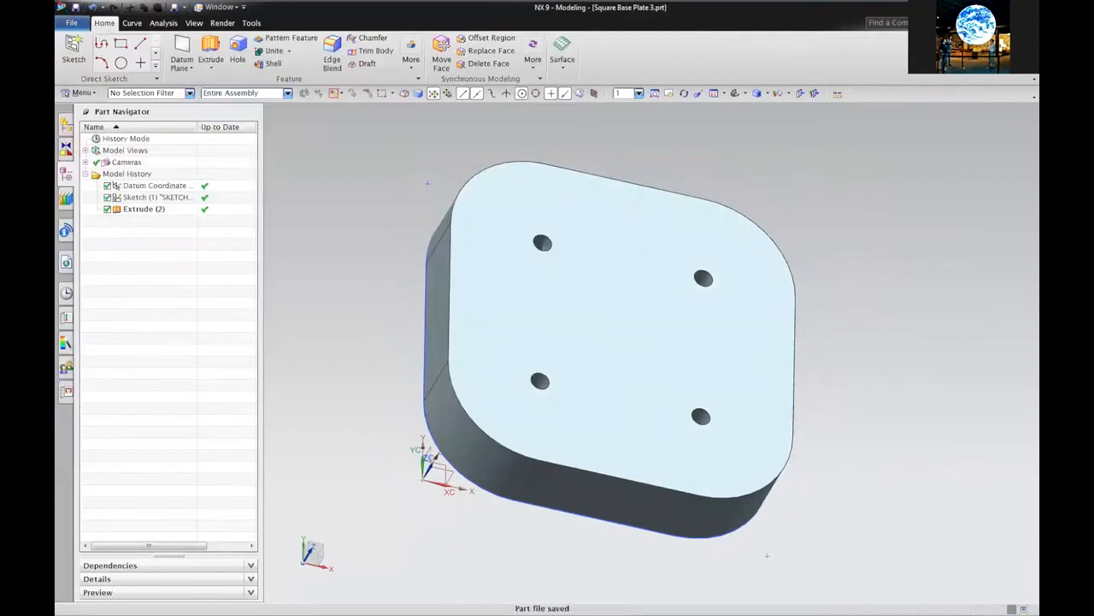